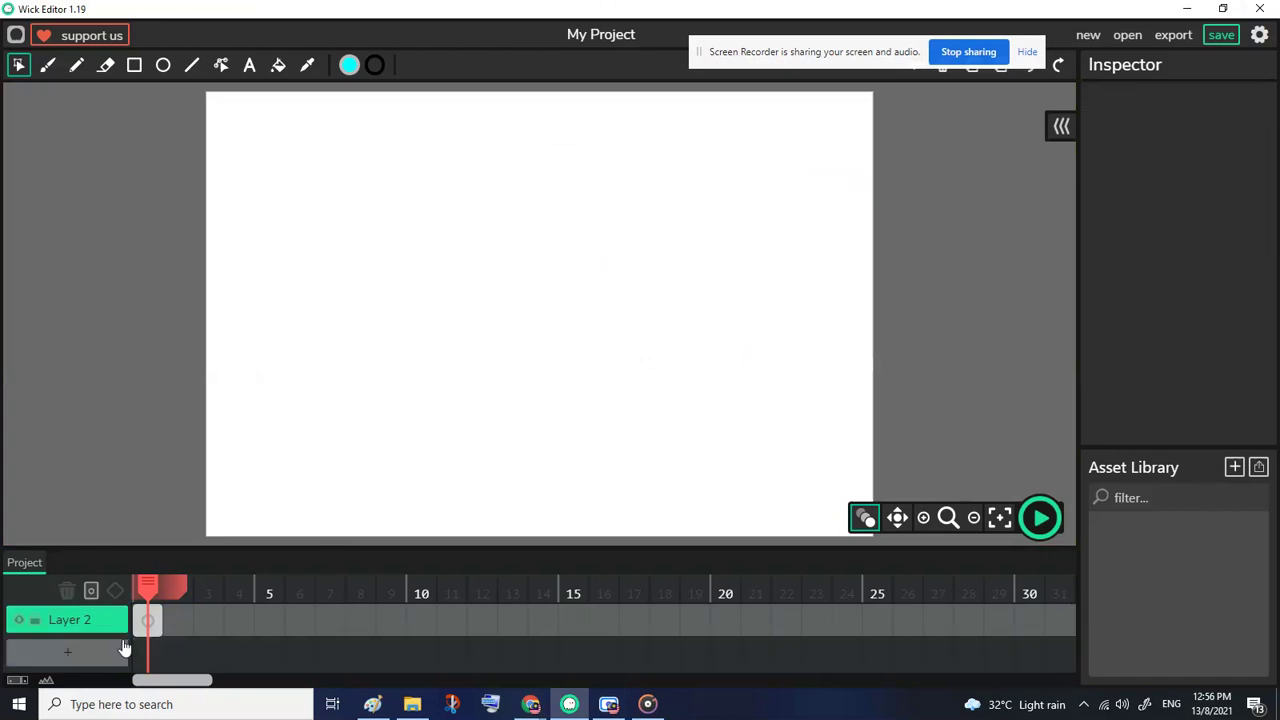
- Add a second layer and rename the upper layer to "script"
left_click(148, 620)
left_click(98, 653)
left_click(108, 618)
left_click(1208, 91)
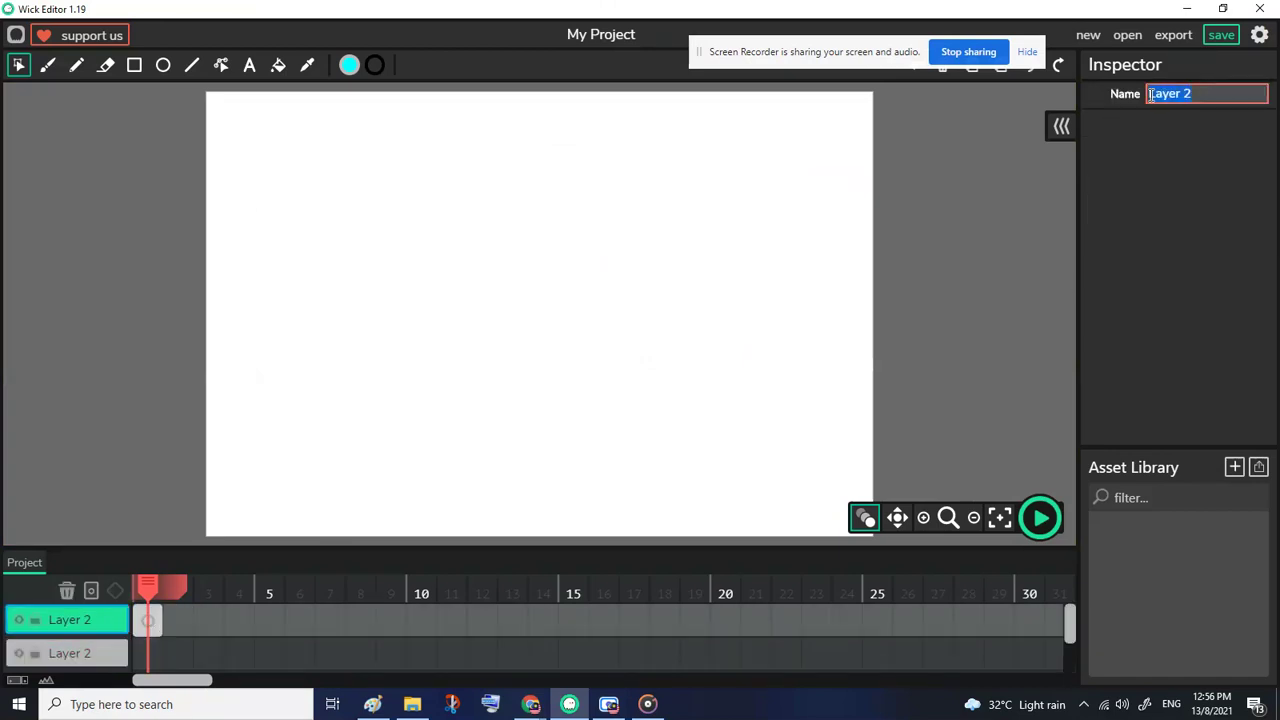
type("script")
left_click(1029, 294)
- Add a first frame to the lower layer and select the script layer's first frame
left_click(142, 660)
left_click(148, 620)
- Set the system speaker volume to 30
left_click(1122, 705)
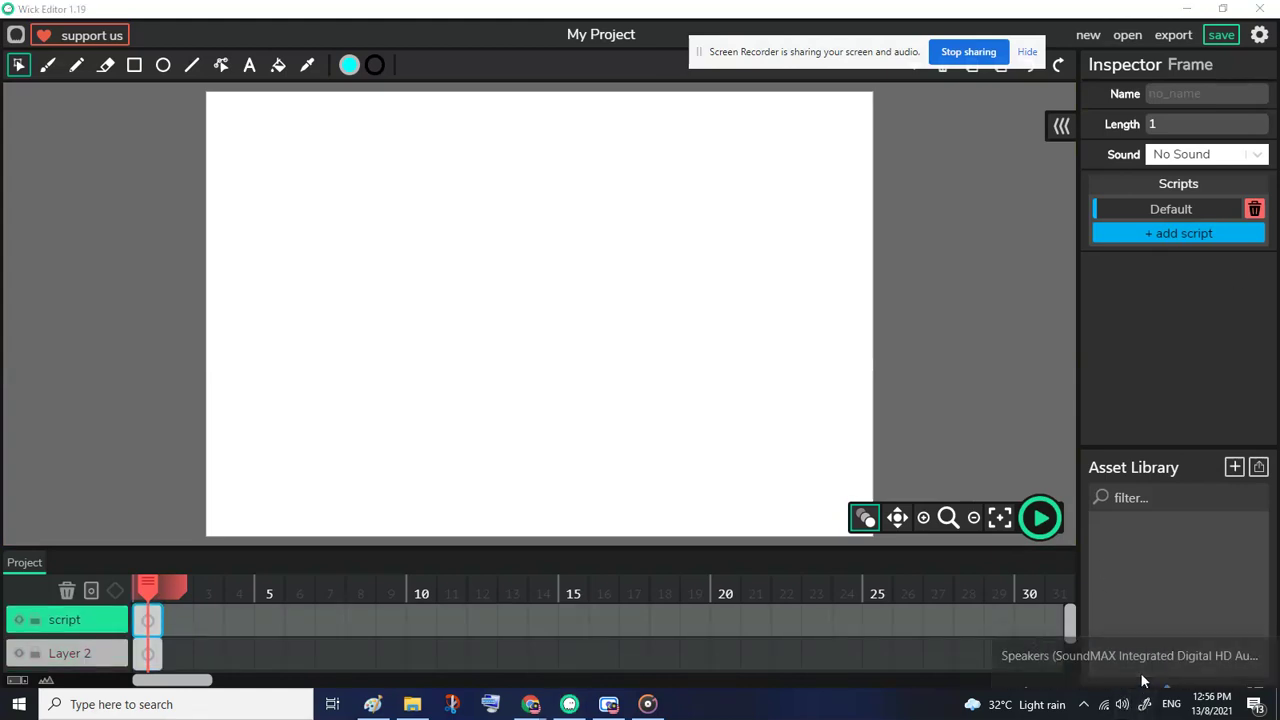
left_click_drag(1130, 668, 1103, 672)
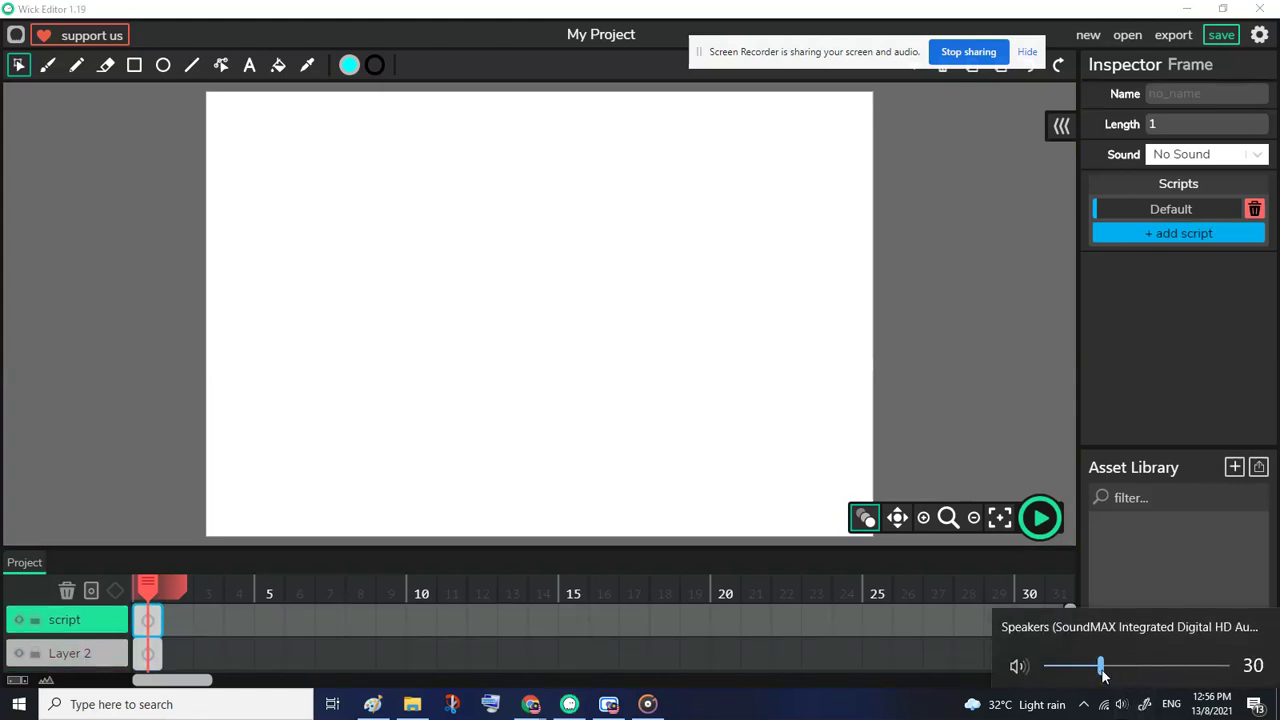
left_click(1128, 292)
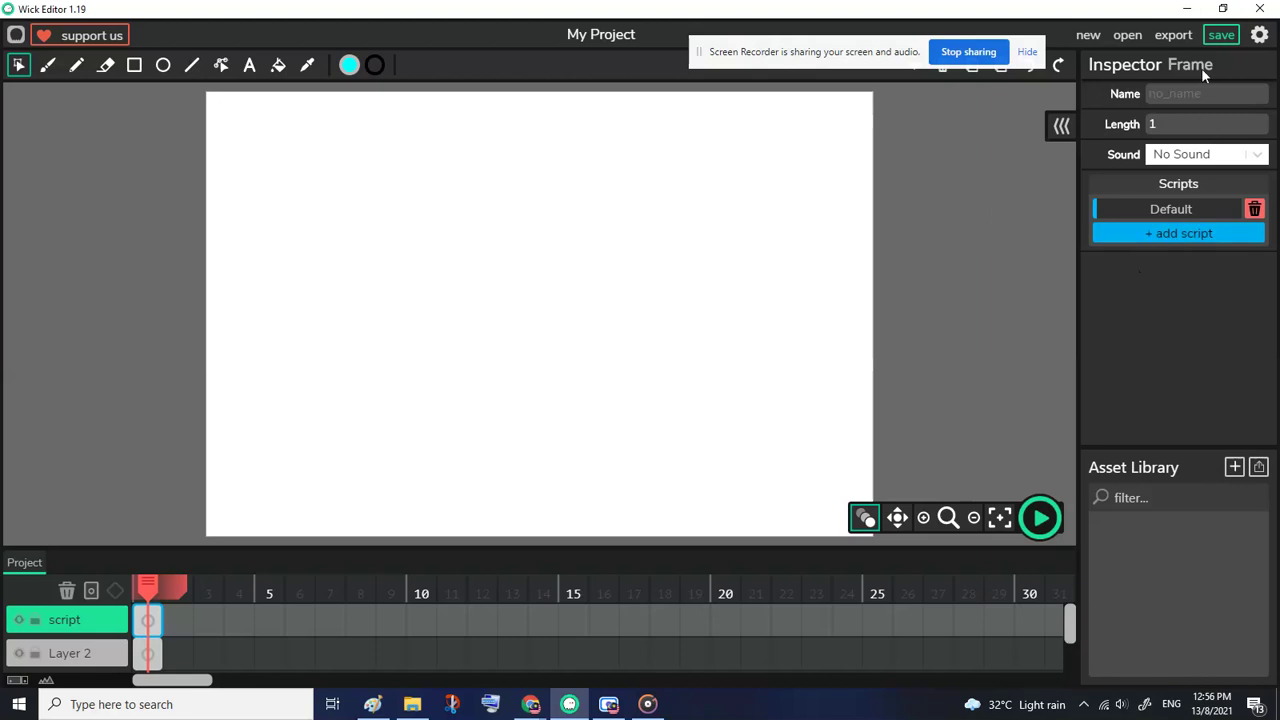
- Name the script layer's first frame "mula"
left_click(1170, 209)
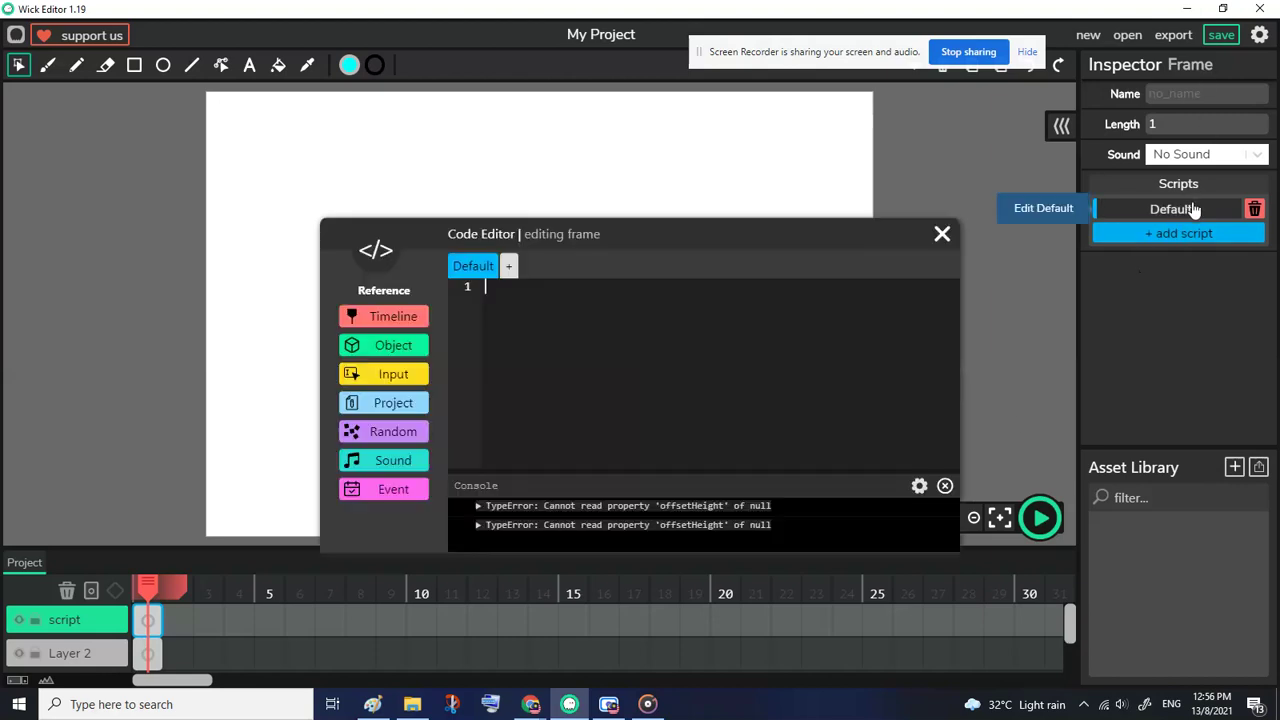
left_click(942, 236)
left_click(1171, 95)
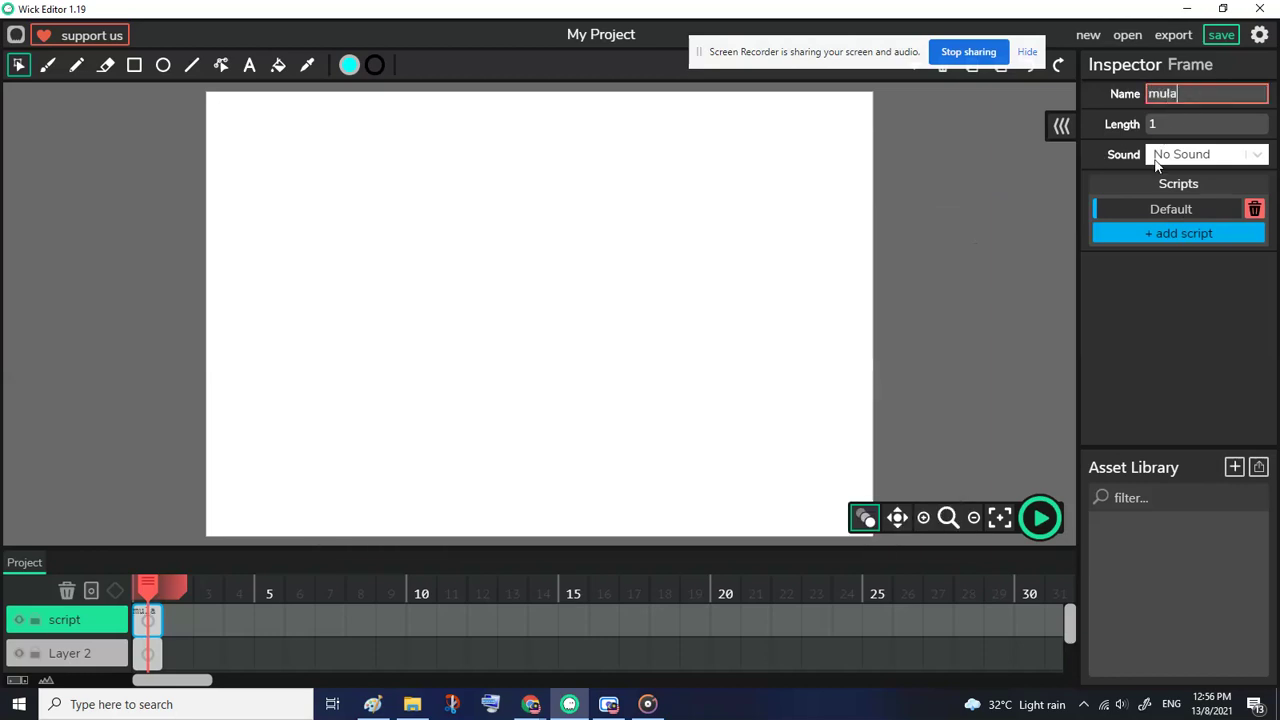
- Add the Timeline command stop() to the default script of the "mula" frame and close the code editor
left_click(1190, 207)
left_click(403, 320)
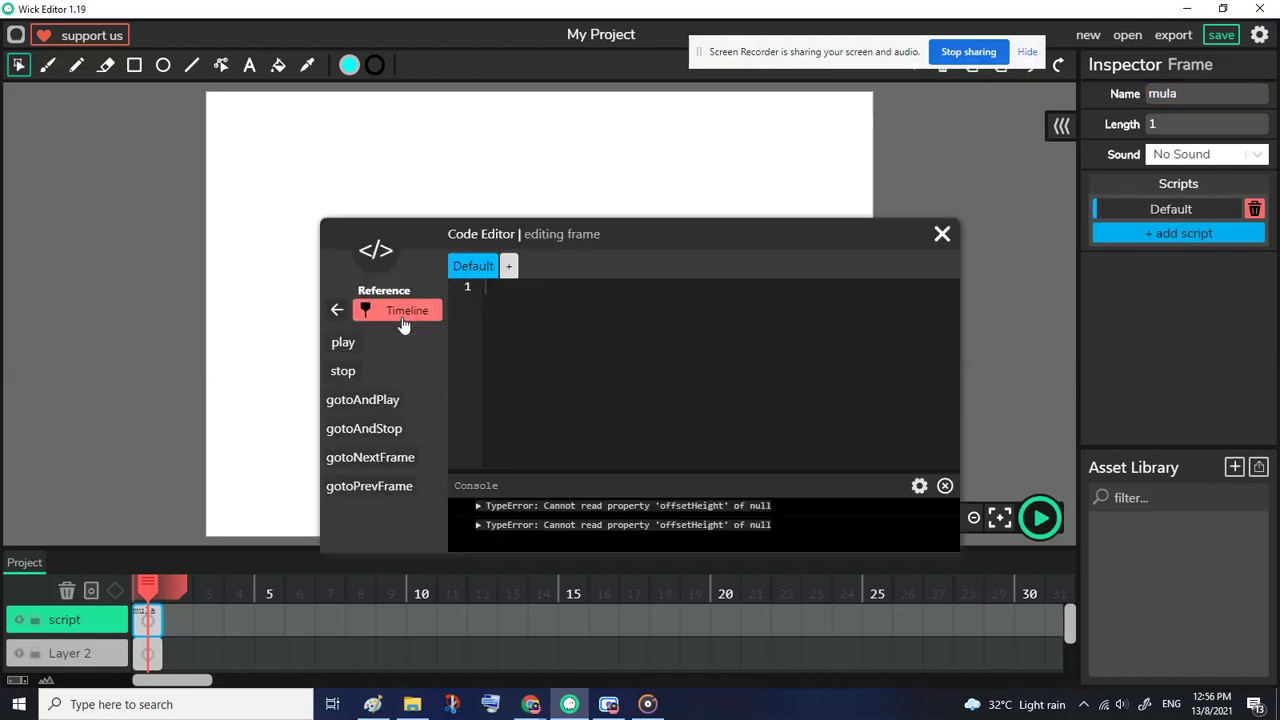
left_click(345, 371)
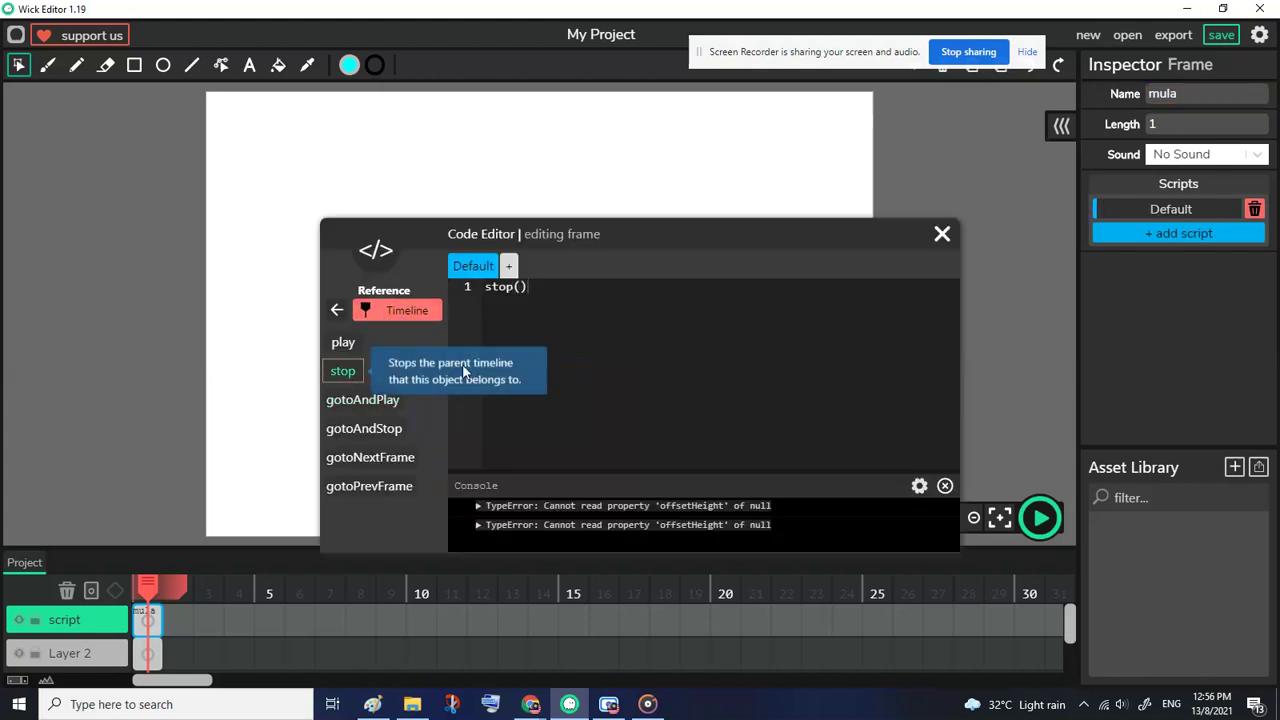
left_click(942, 234)
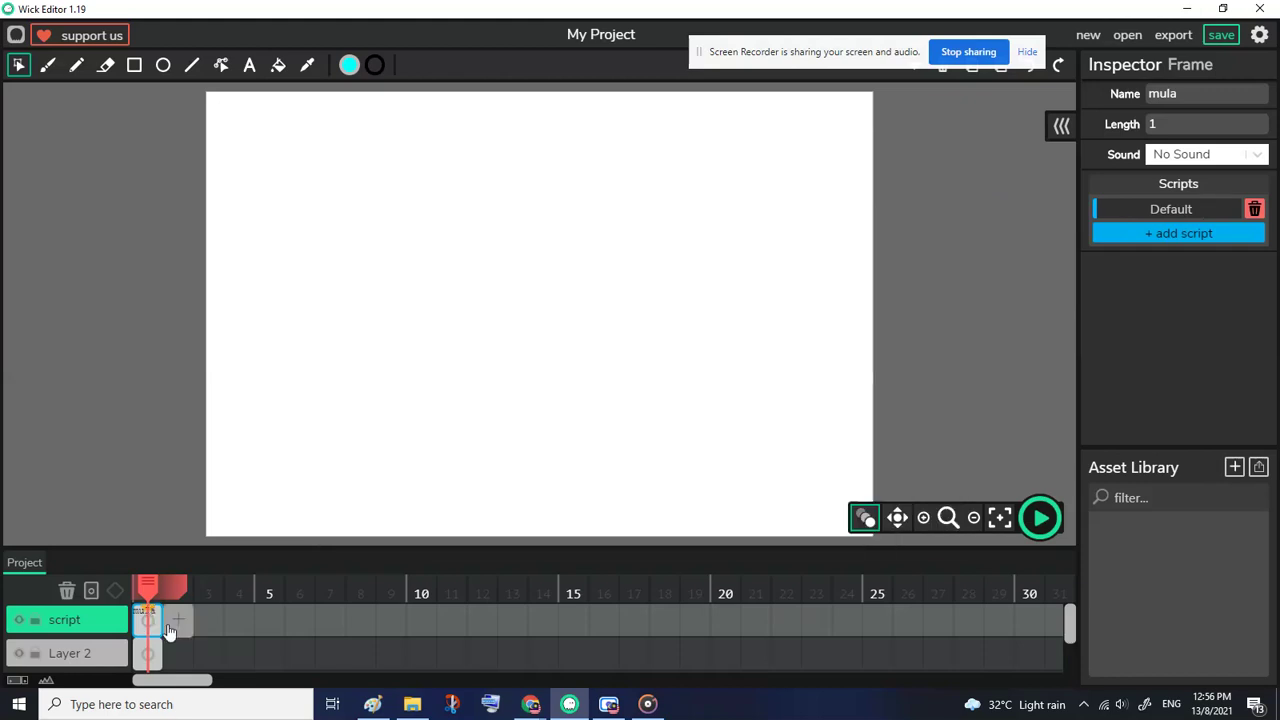
- Draw a black character with a round head, two short vertical eyes and a trapezoid body on Layer 2's first frame, using the Brush
left_click(149, 648)
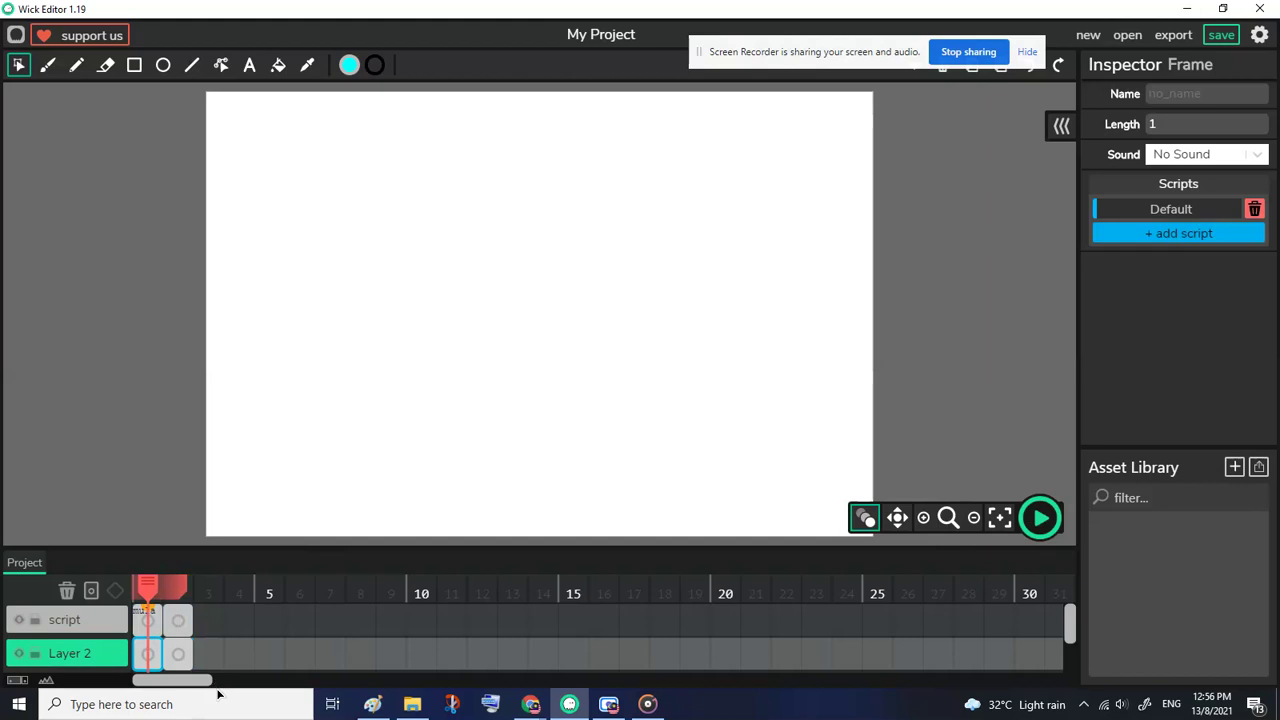
key("r")
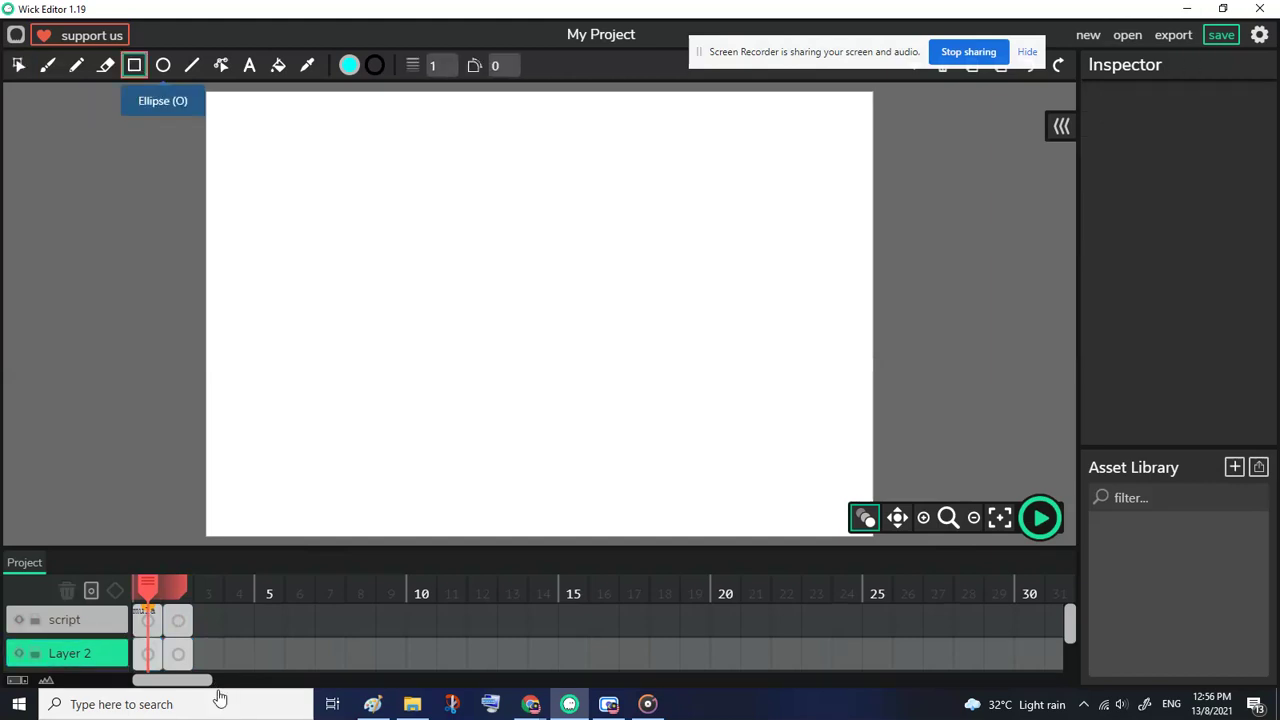
key("b")
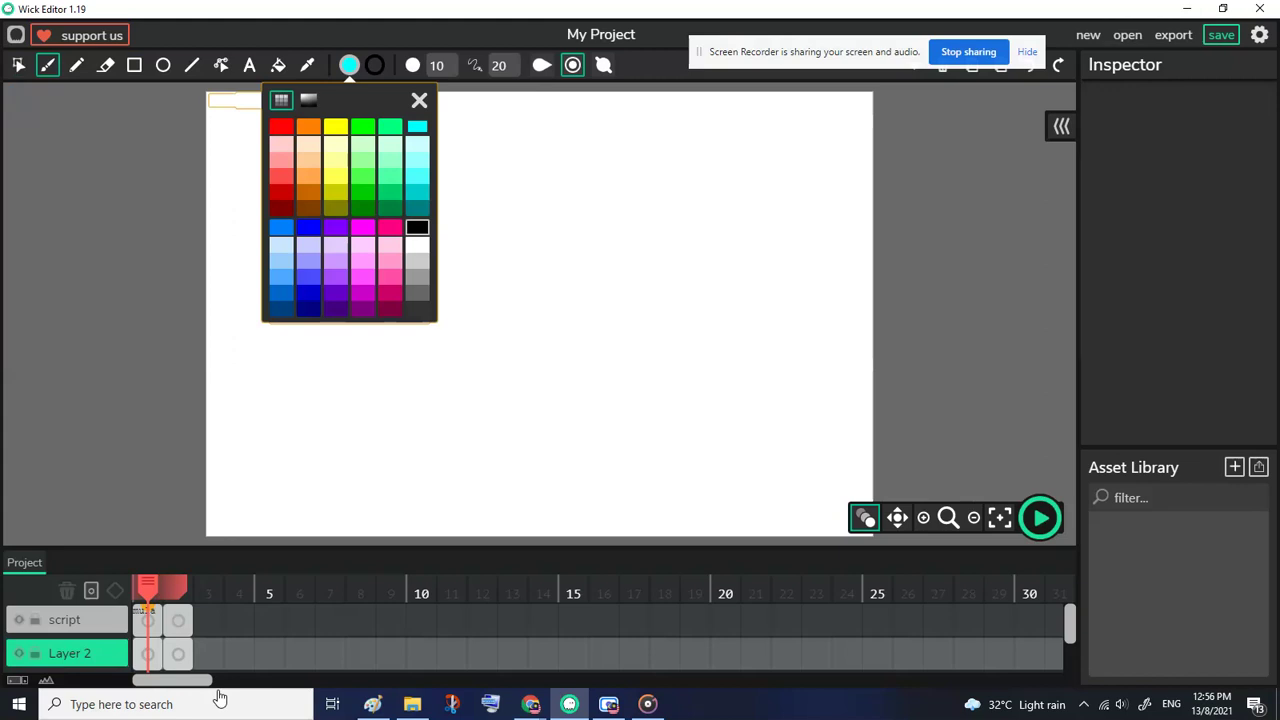
mouse_move(540, 234)
left_mouse_down()
mouse_move(455, 259)
mouse_move(439, 289)
mouse_move(465, 368)
mouse_move(503, 377)
mouse_move(587, 335)
mouse_move(596, 298)
mouse_move(532, 236)
left_mouse_up()
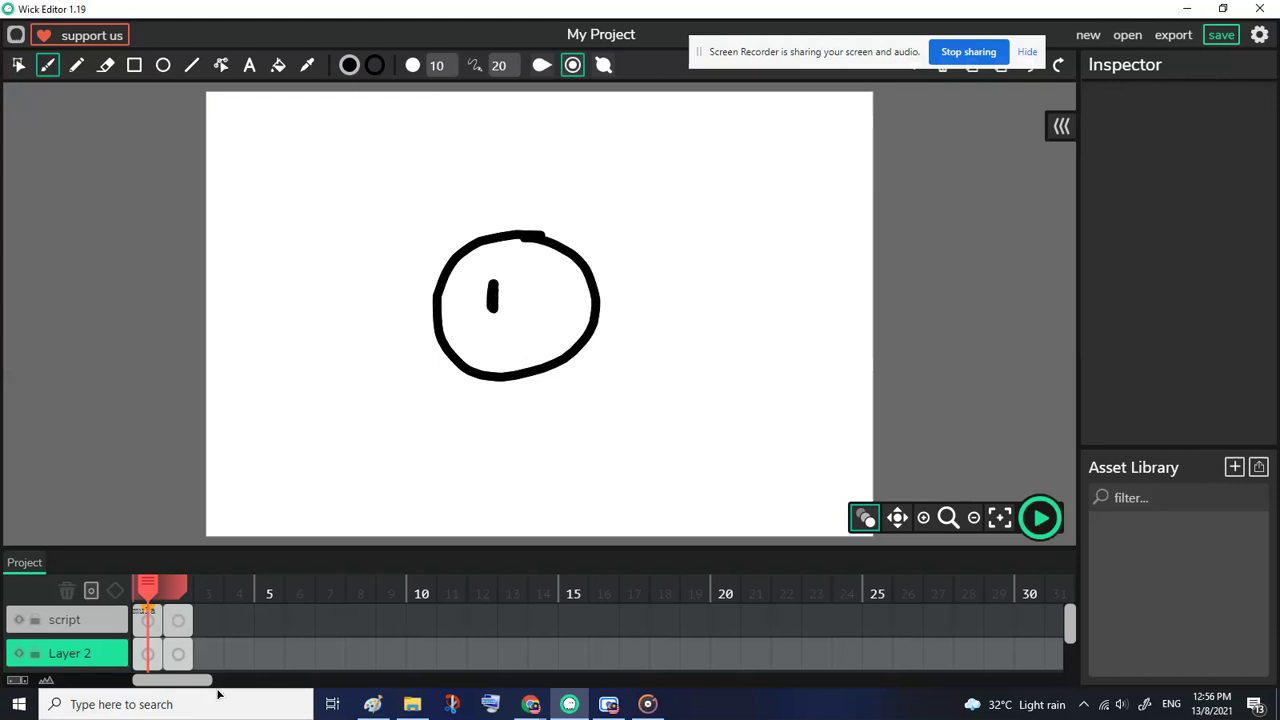
left_click_drag(518, 287, 517, 317)
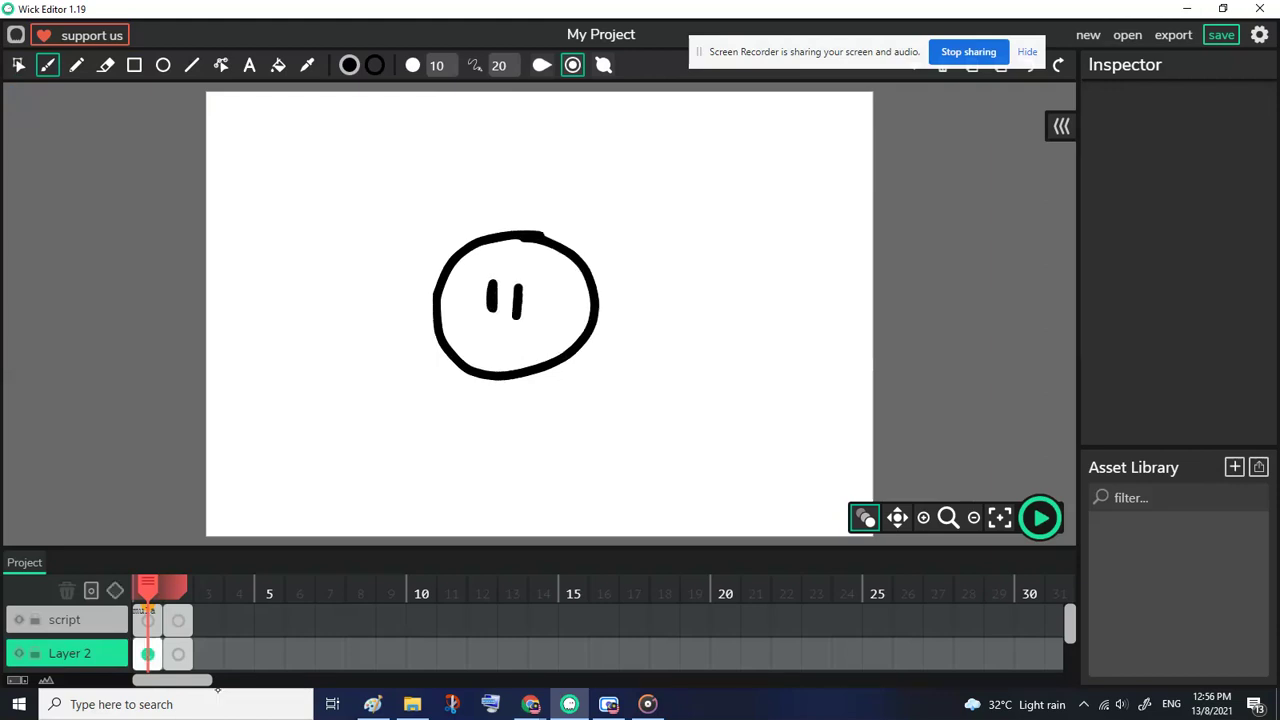
mouse_move(490, 376)
left_mouse_down()
mouse_move(476, 452)
mouse_move(578, 455)
mouse_move(542, 370)
left_mouse_up()
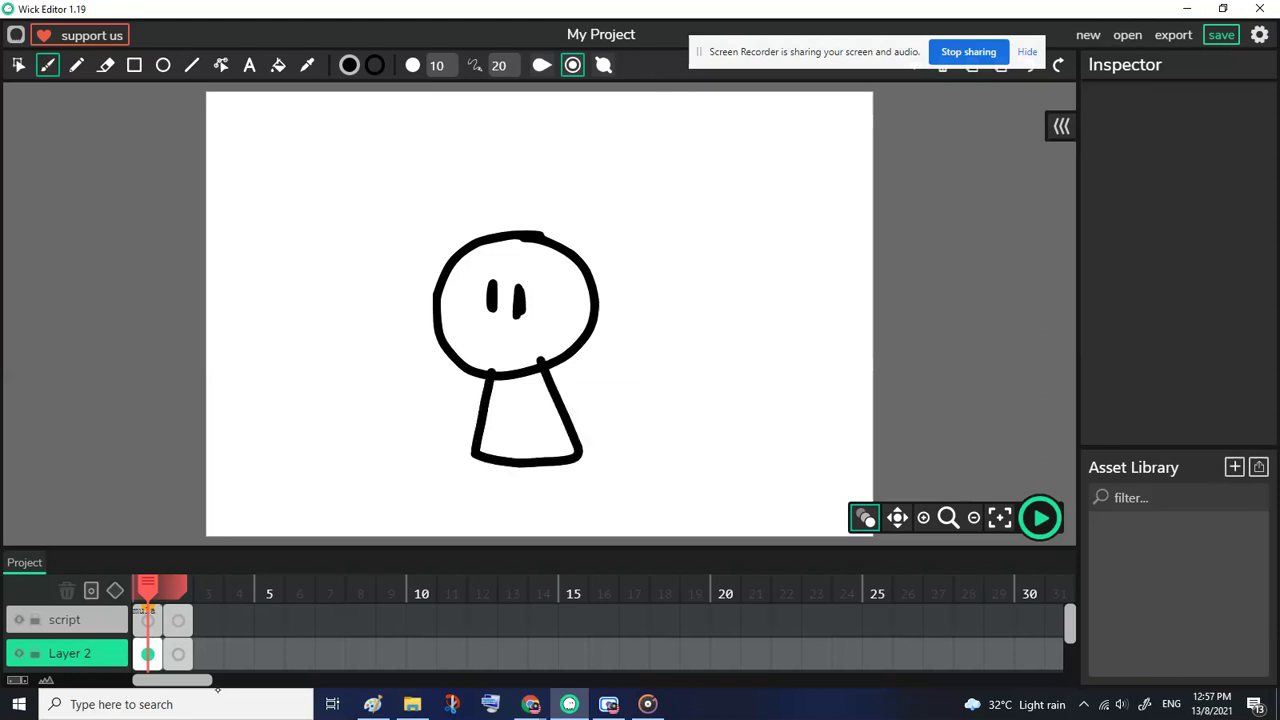
- Fill the character's body with cyan and its head with white using the Fill Bucket
left_click(278, 65)
left_click(349, 65)
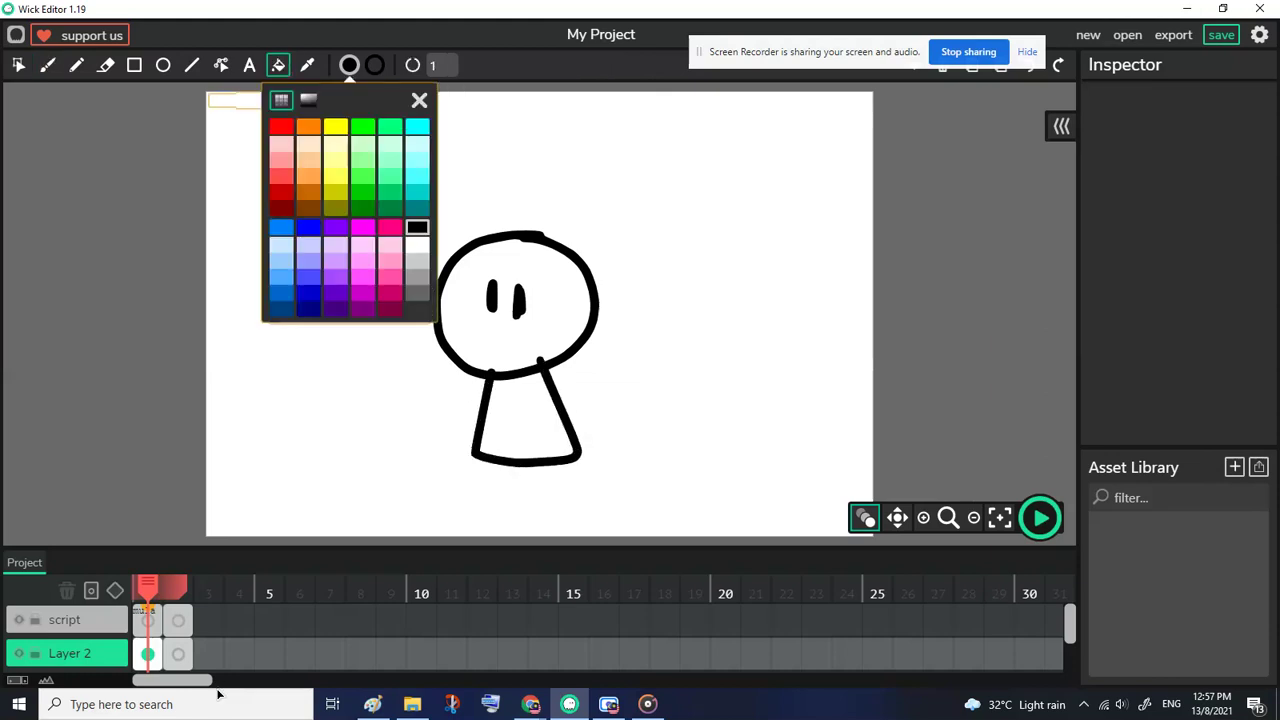
left_click(349, 65)
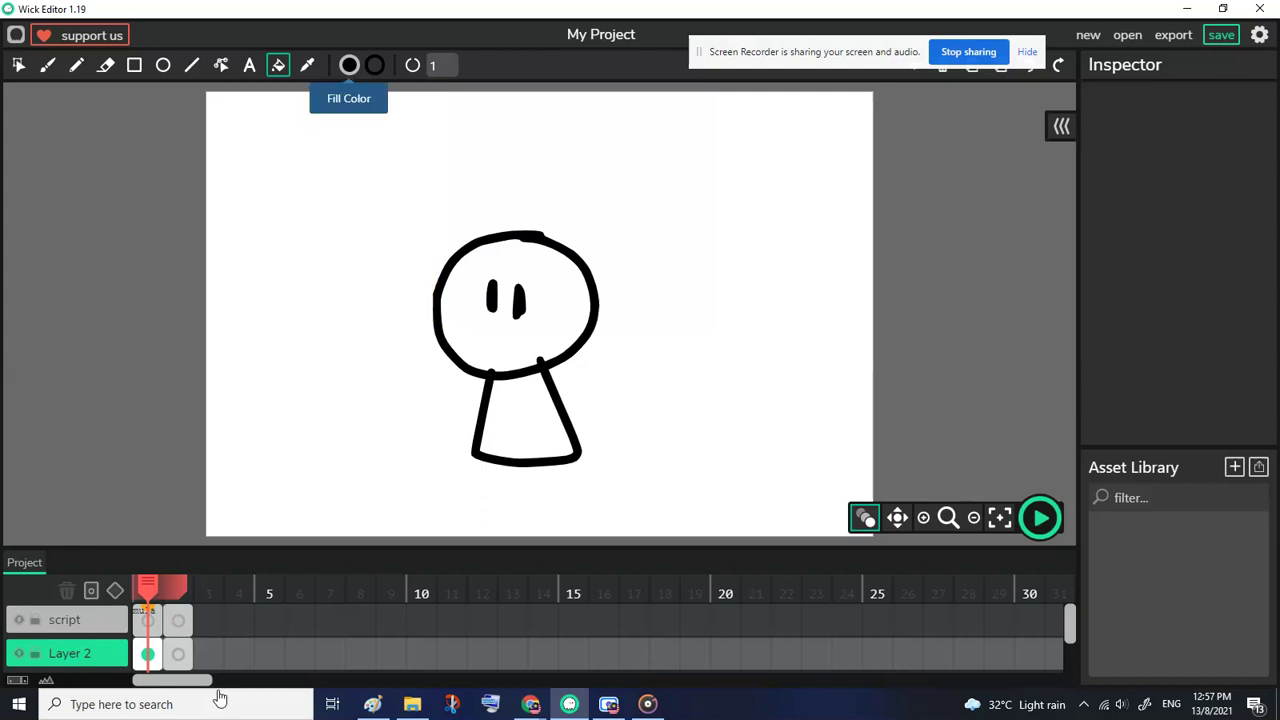
left_click(349, 65)
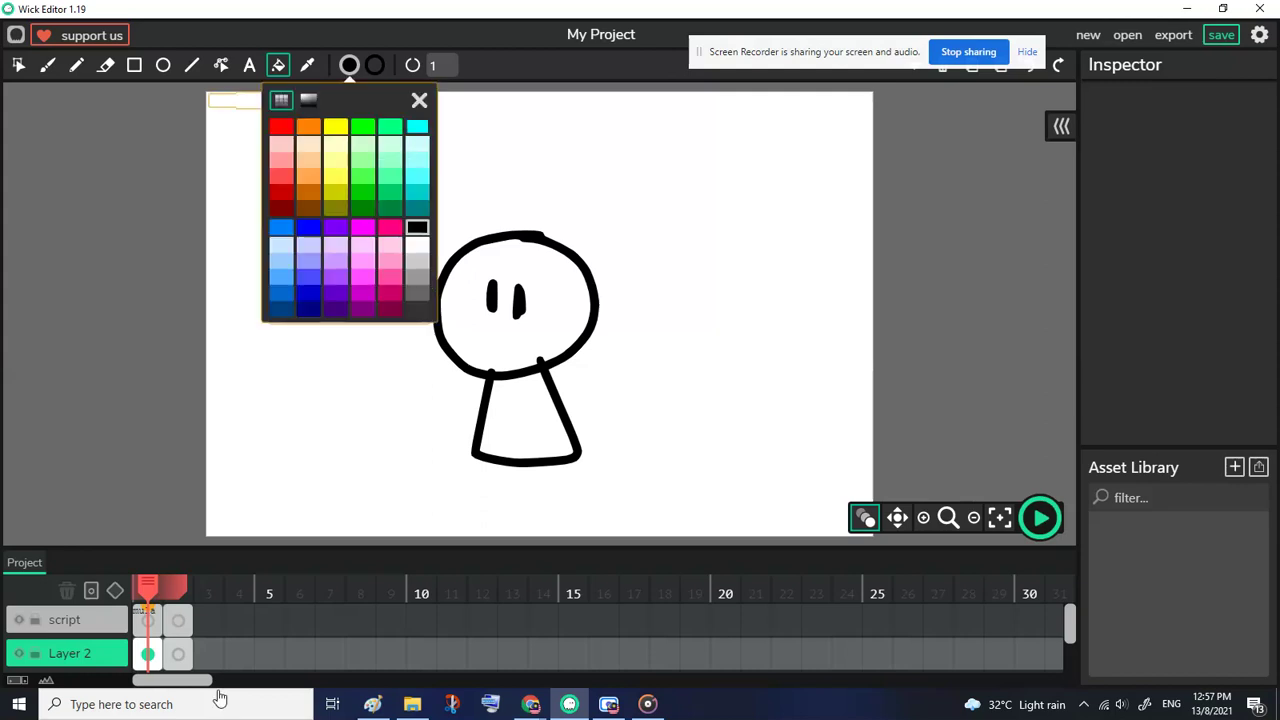
left_click(417, 126)
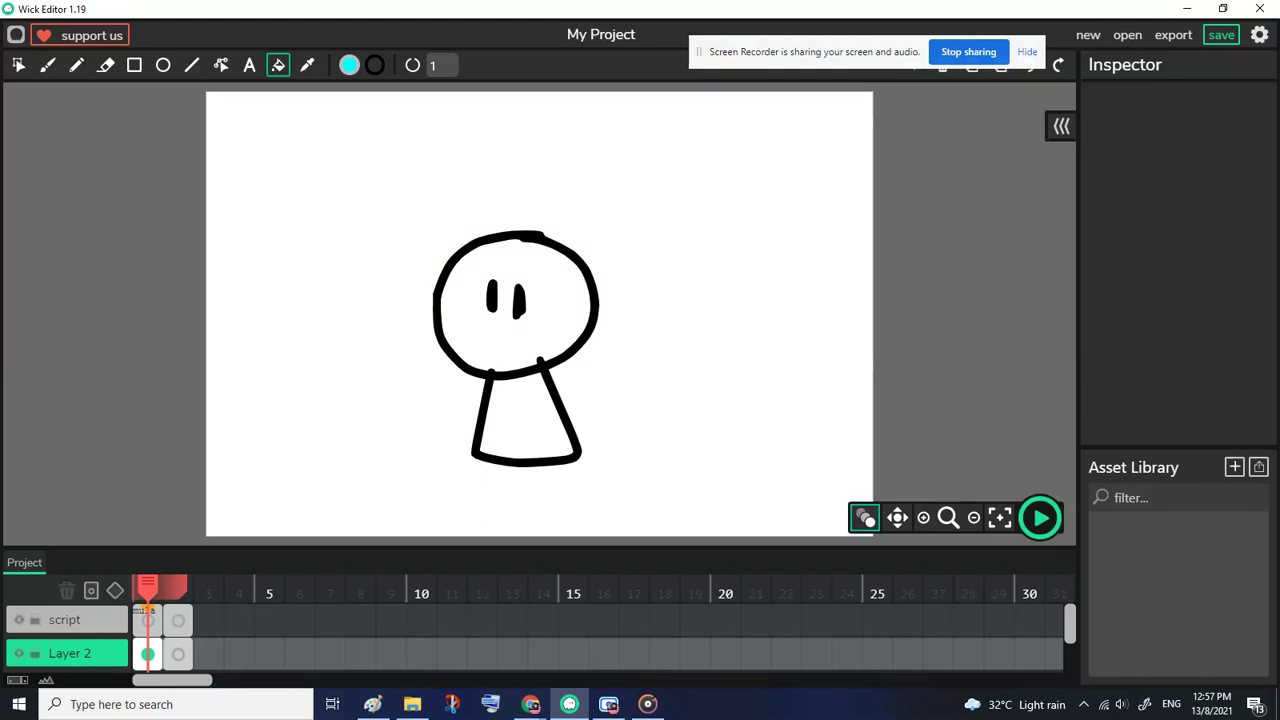
left_click(527, 420)
left_click(349, 65)
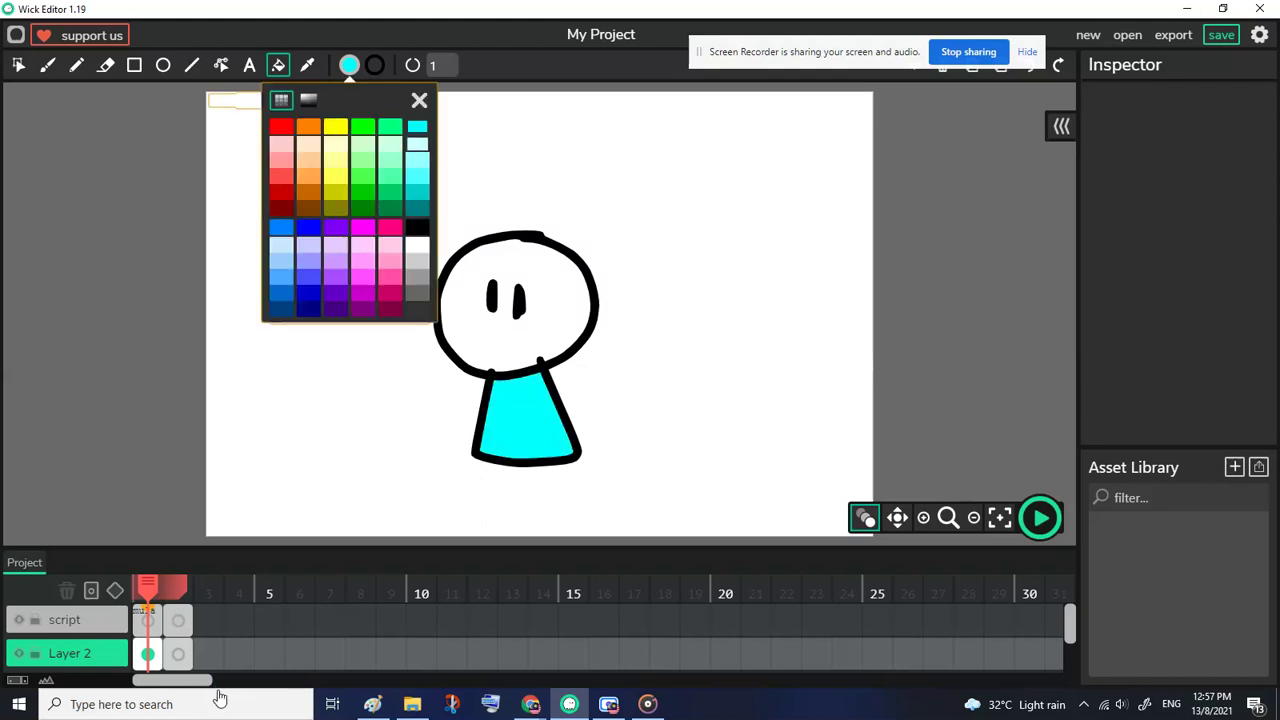
left_click(417, 244)
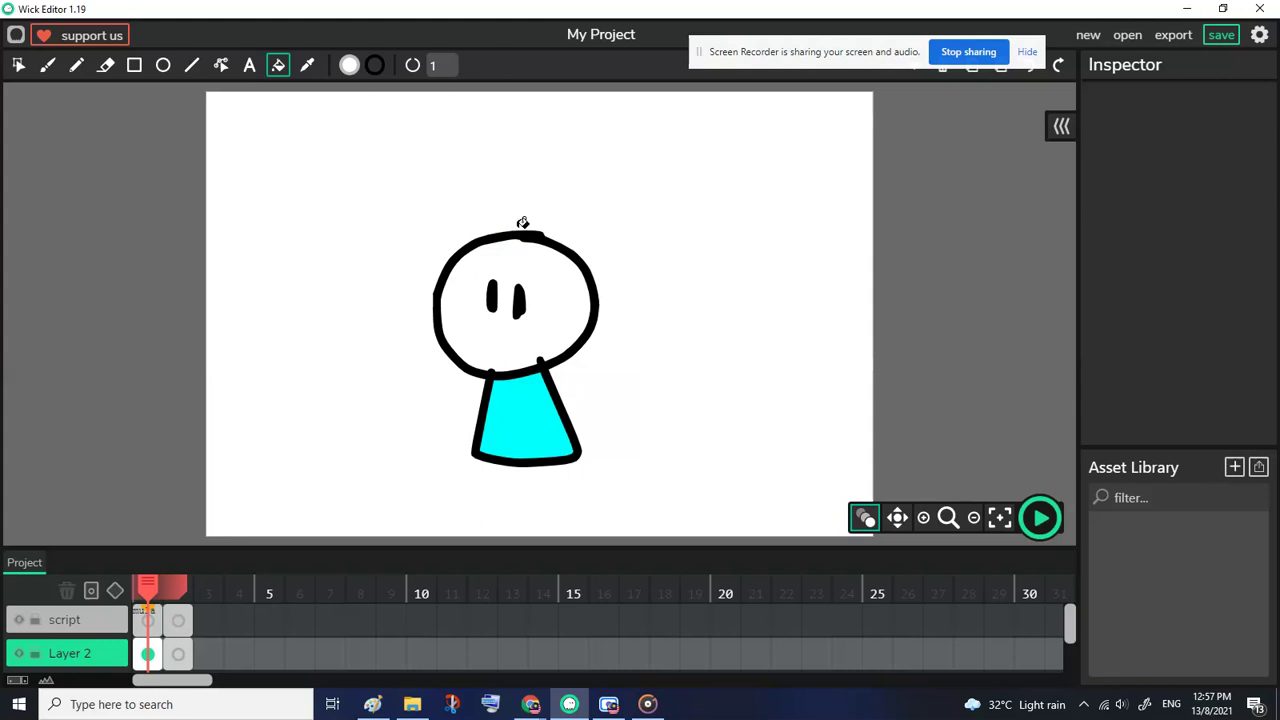
- Convert the whole character drawing into a clip and open the clip's own timeline
left_click(19, 66)
left_click_drag(358, 215, 680, 470)
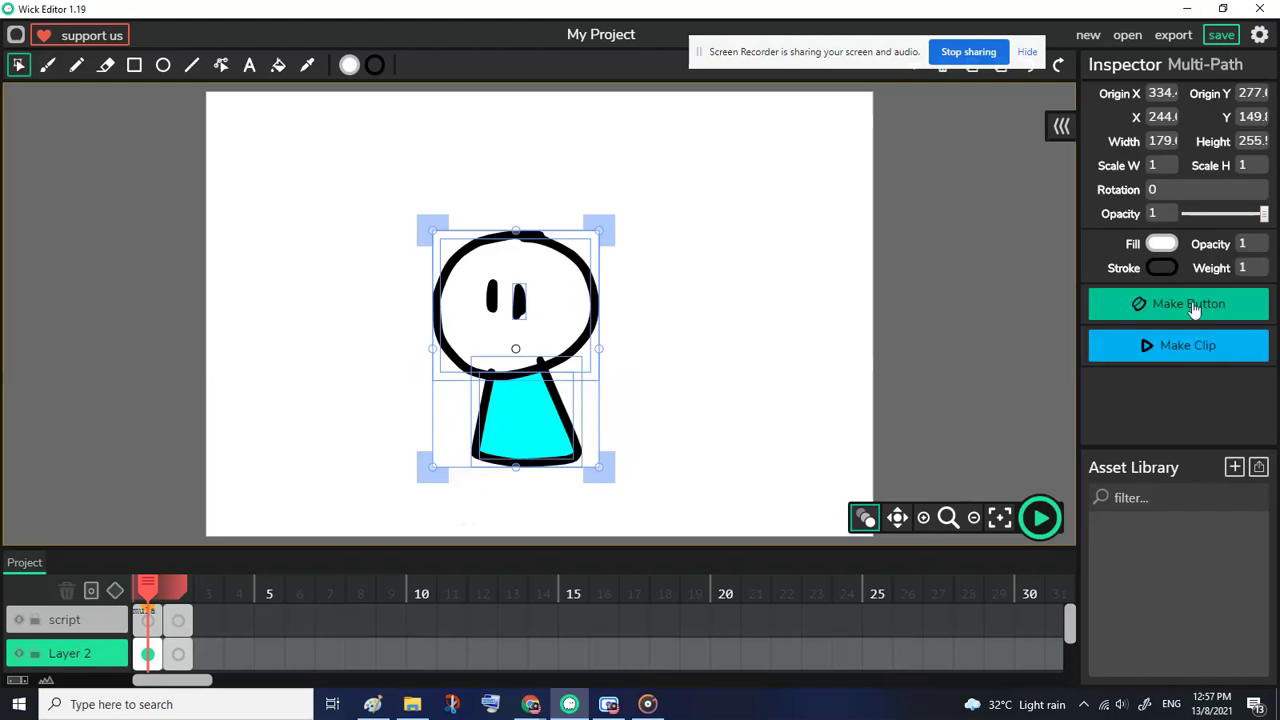
left_click(1200, 346)
left_click(1199, 335)
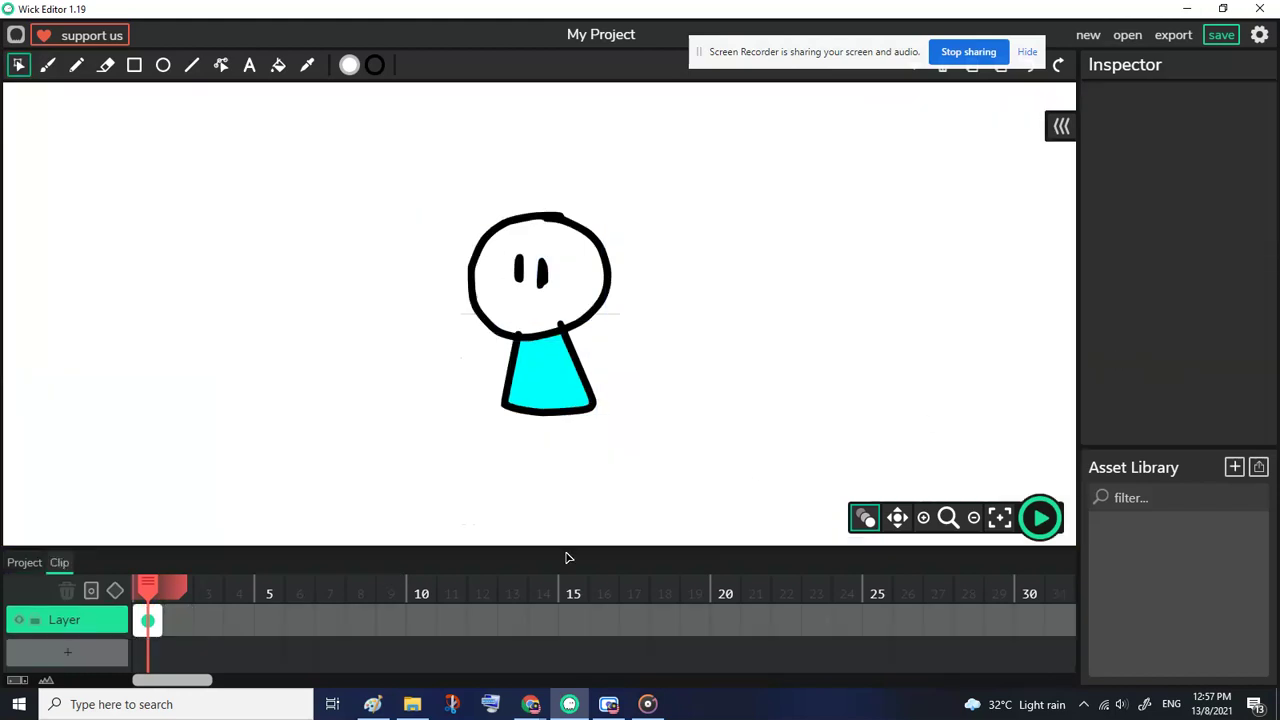
- Duplicate the drawing from the clip's first frame into a new frame 2
left_click(147, 619)
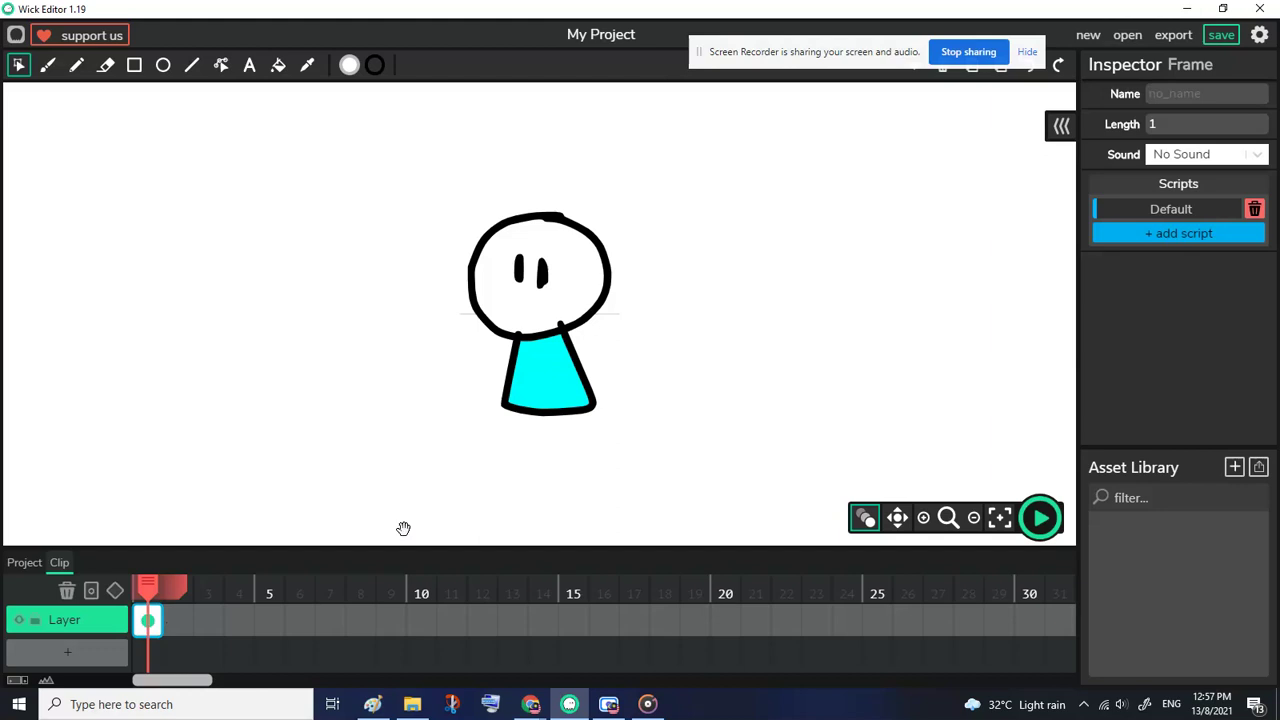
left_click_drag(897, 45, 697, 48)
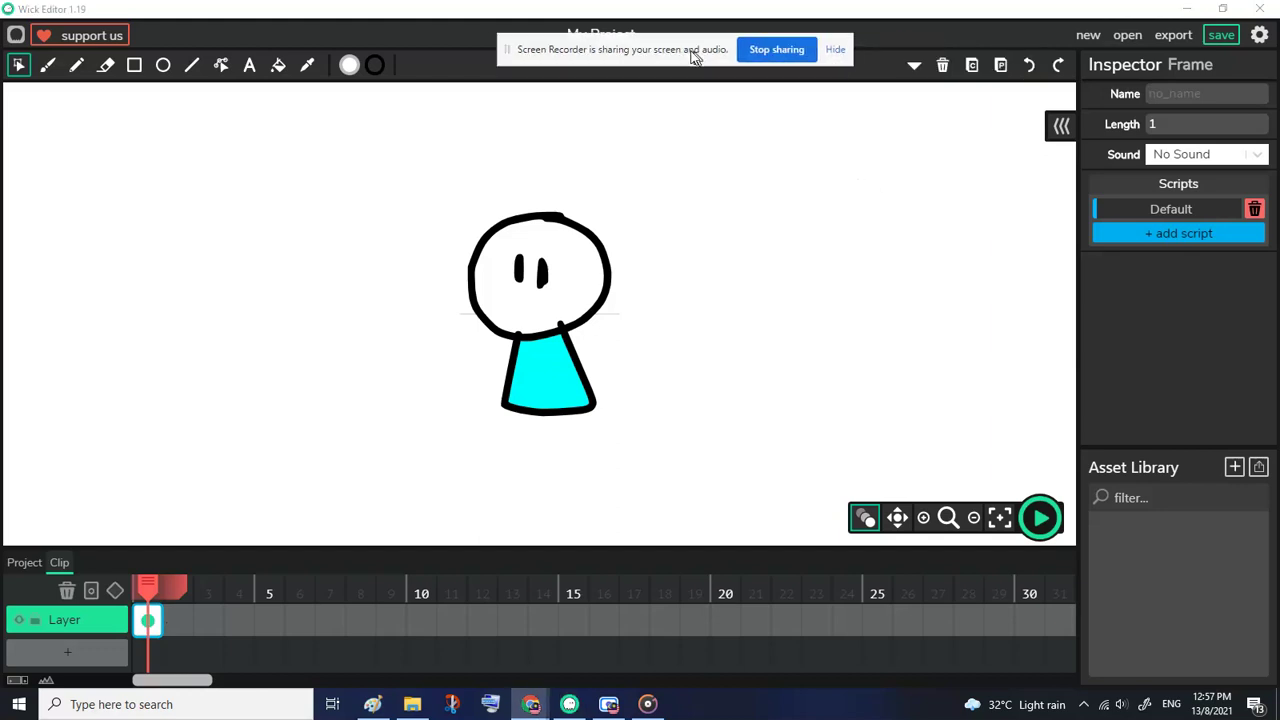
left_click(972, 65)
left_click(177, 620)
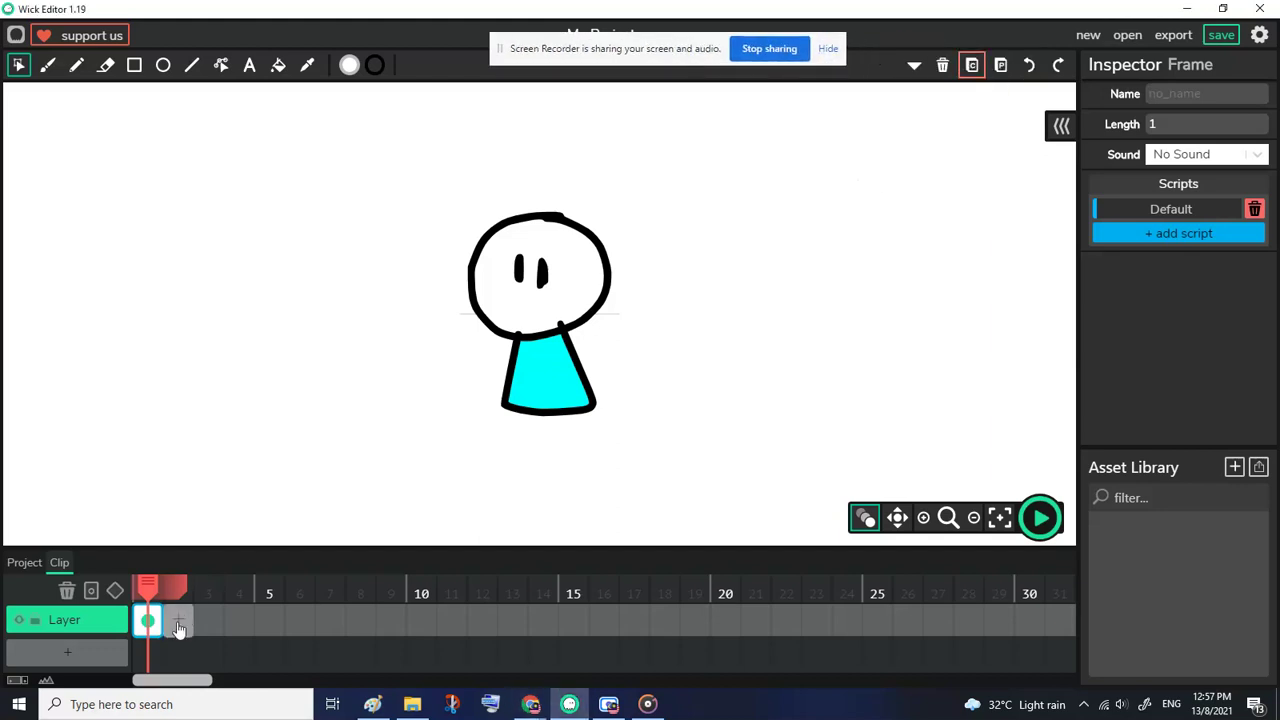
left_click(1001, 65)
- Squash the character in frame 2 to about 0.93 height and 1.068 width, and nudge it down 9 pixels
left_click_drag(450, 160, 735, 452)
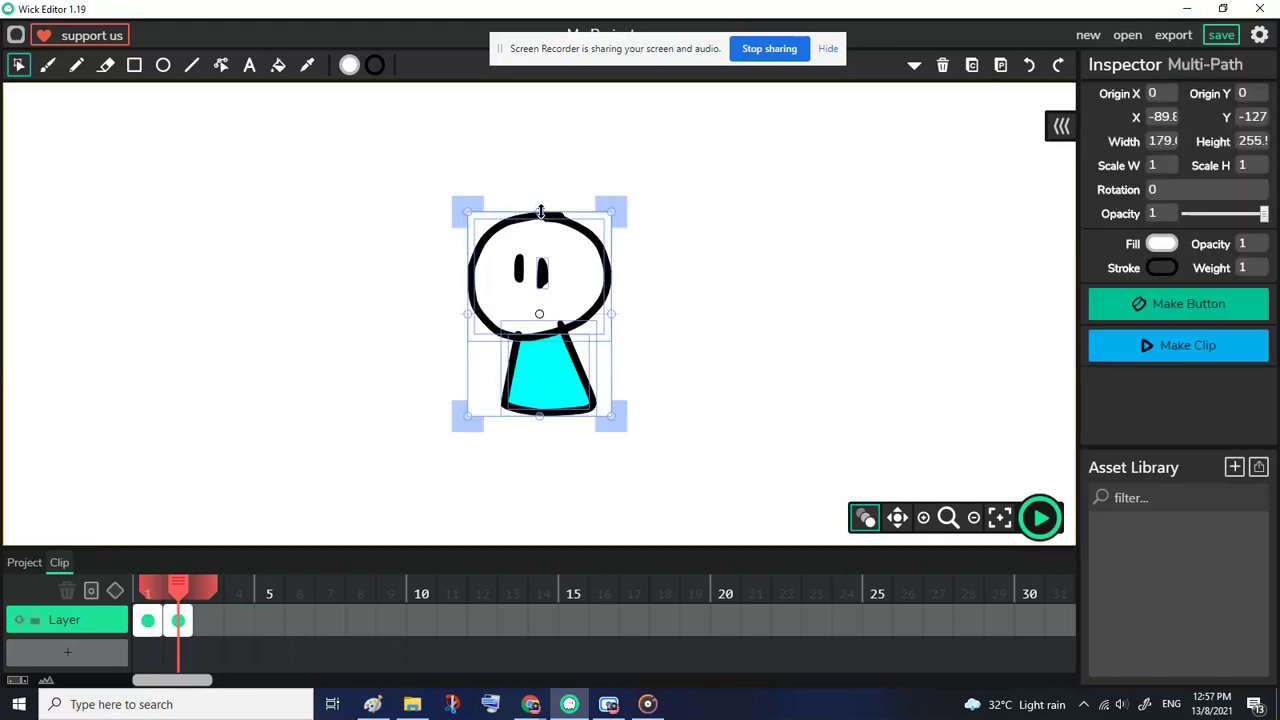
left_click_drag(540, 211, 540, 219)
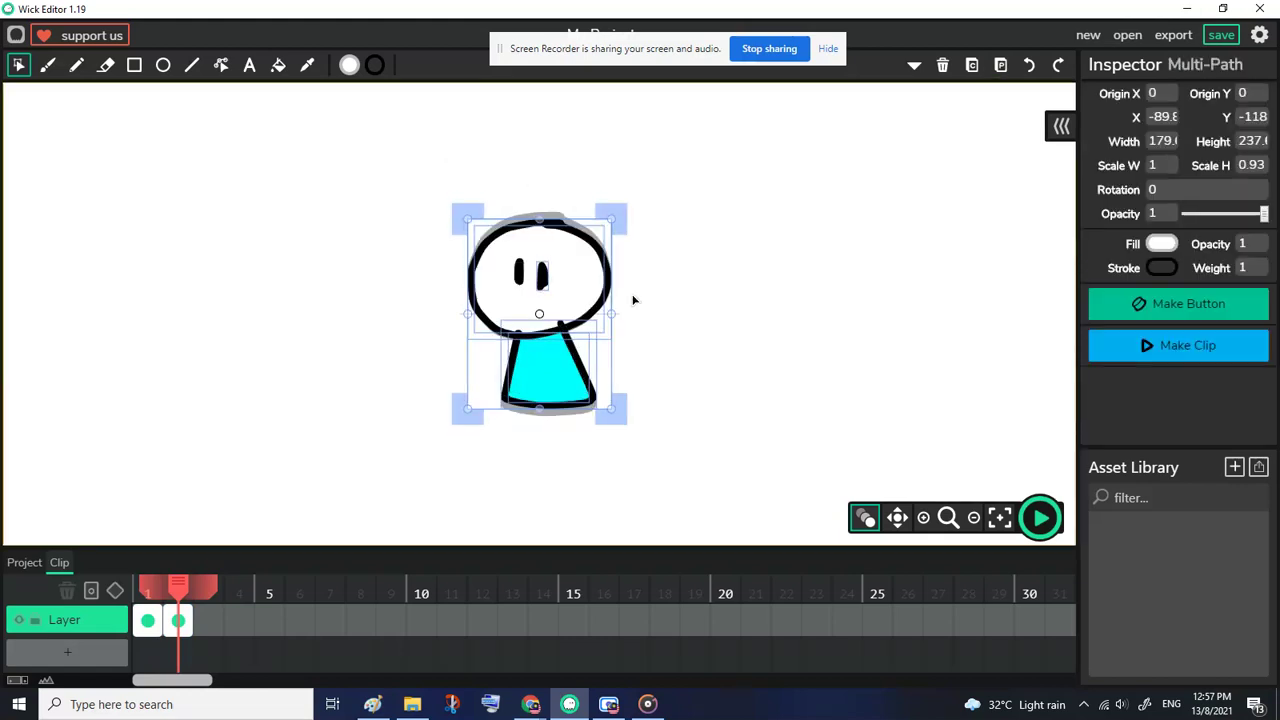
left_click_drag(610, 314, 616, 314)
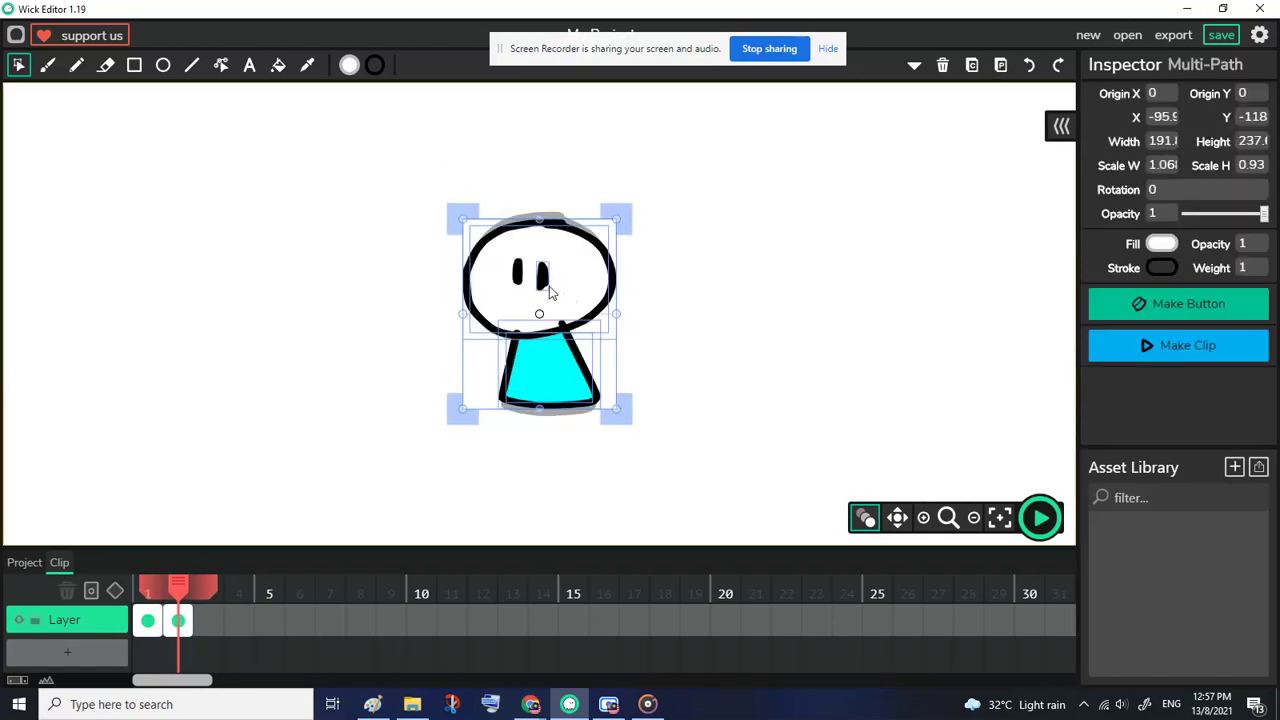
key("Down")
key("Down")
key("Down")
key("Down")
key("Down")
key("Down")
key("Down")
key("Down")
key("Down")
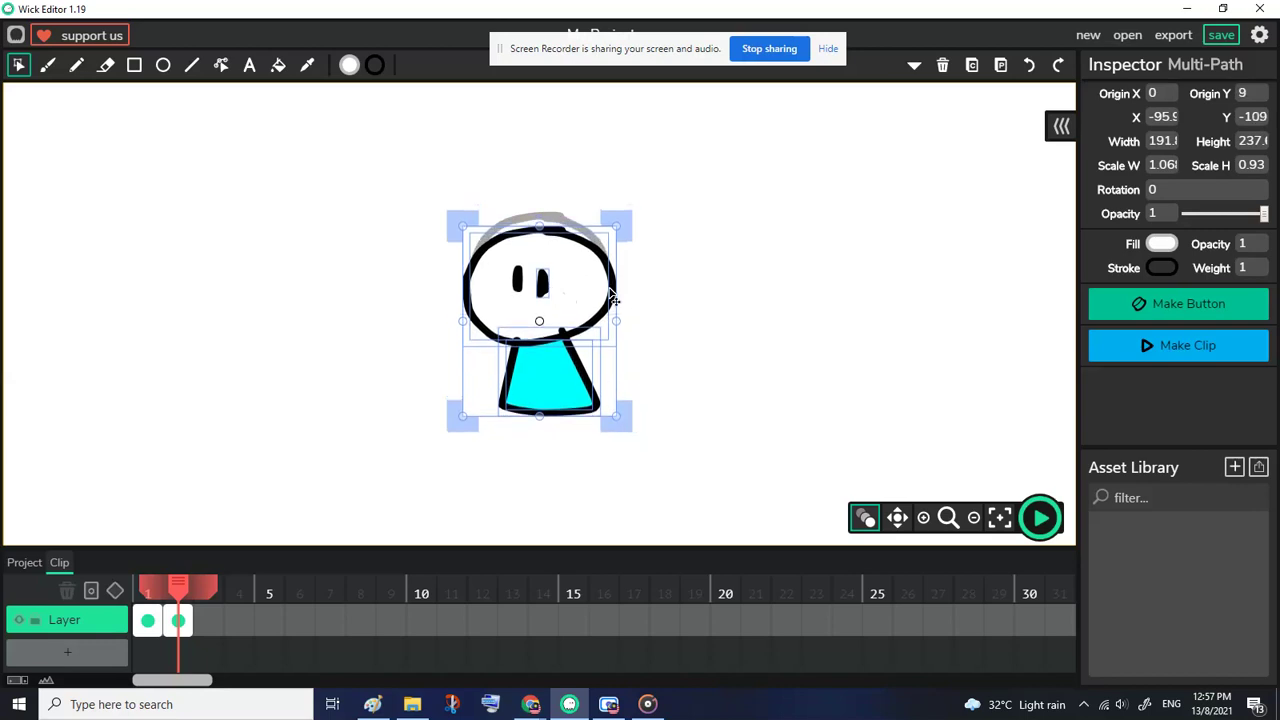
- Copy the squashed character from frame 2 and paste it into a new frame 3
left_click(971, 65)
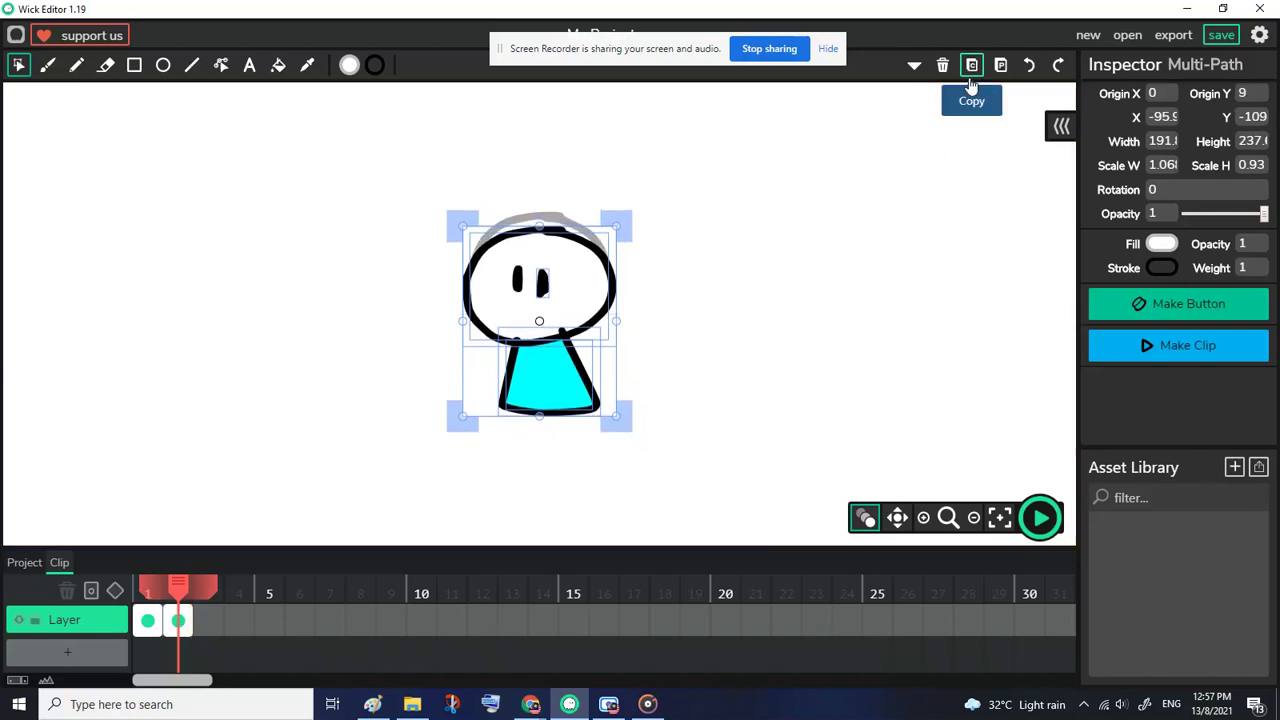
left_click(208, 620)
left_click(1000, 66)
- Squash the character in frame 3 to about 0.948 height and 1.06 width, and move it down to origin Y 15
left_click_drag(394, 211, 661, 470)
left_click_drag(541, 229, 541, 235)
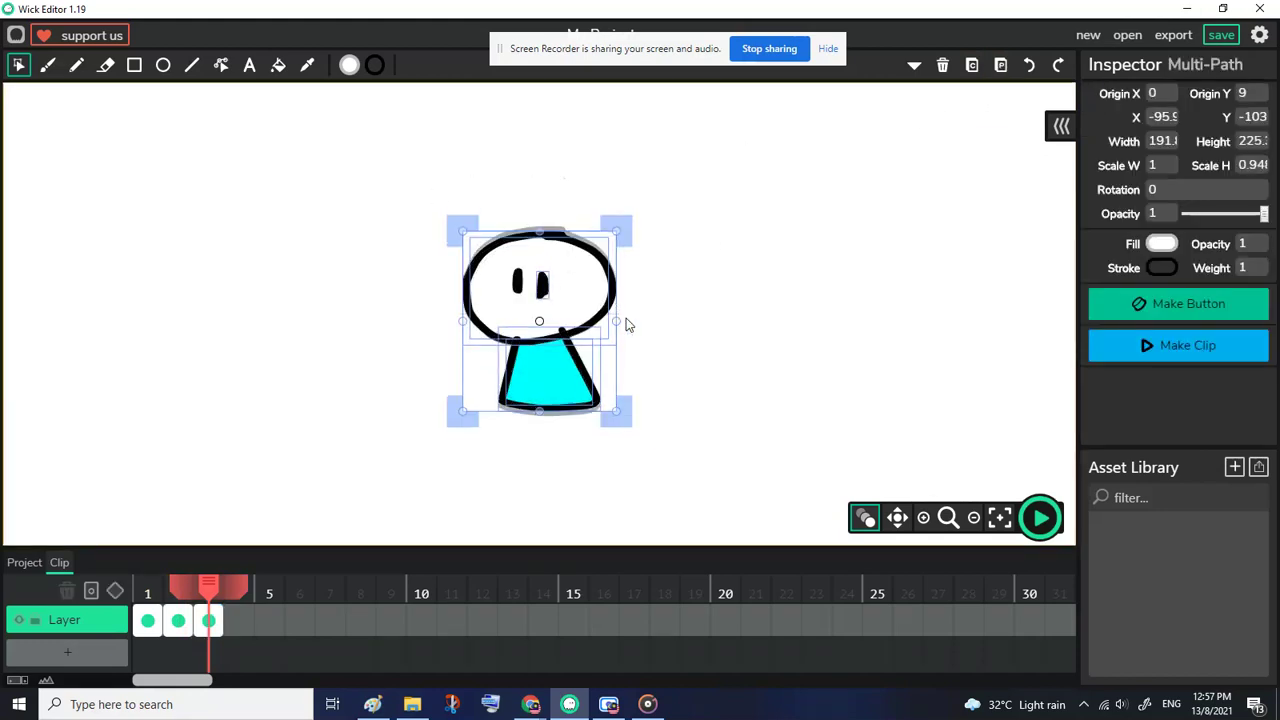
left_click_drag(617, 320, 623, 320)
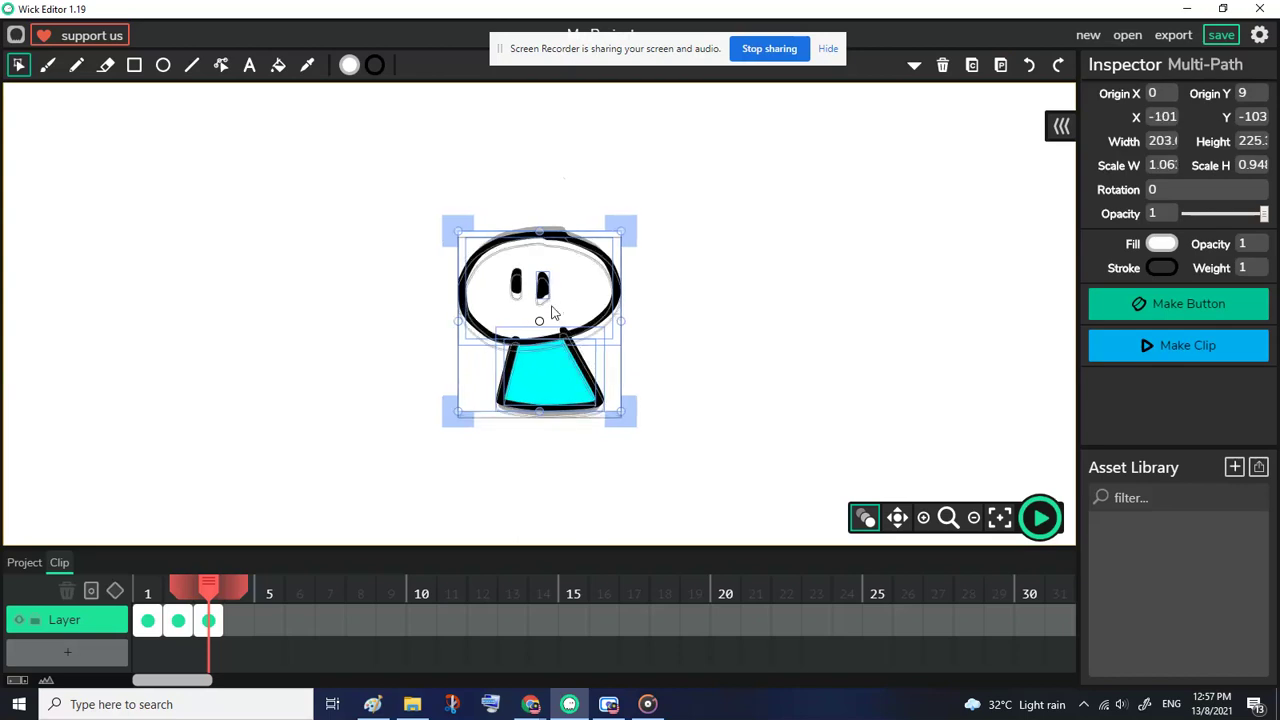
left_click_drag(553, 312, 553, 318)
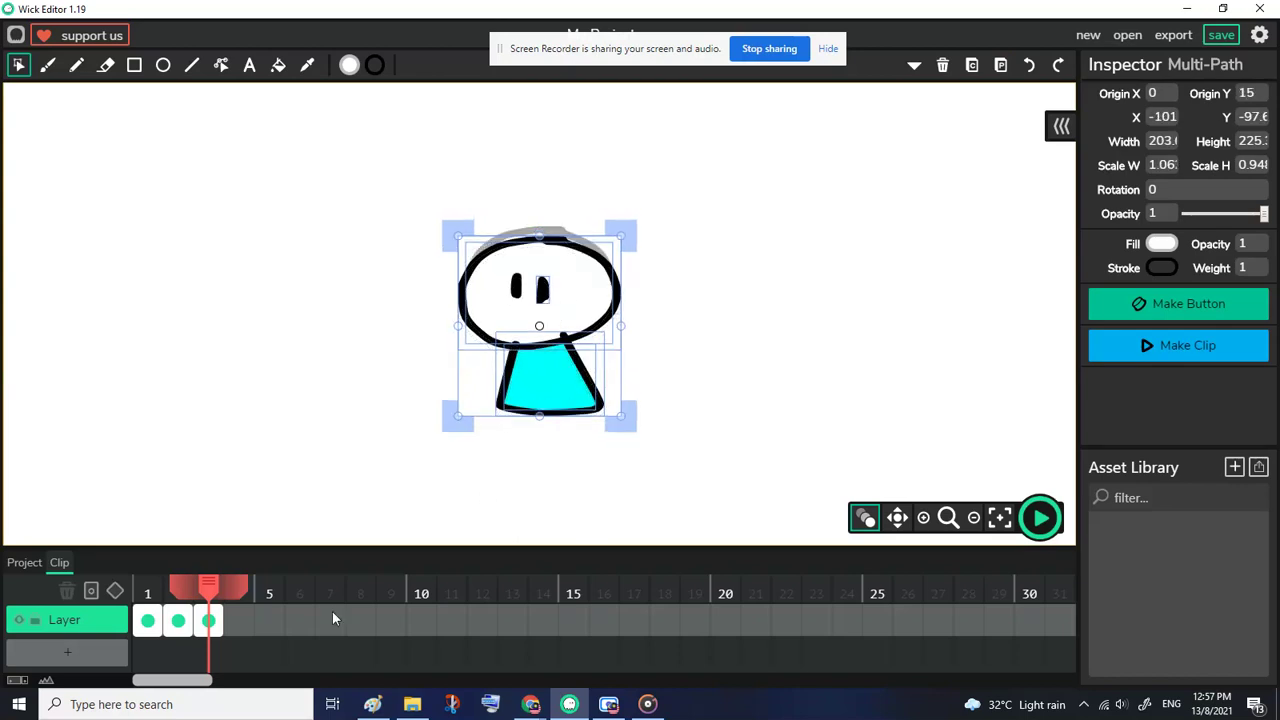
- Copy the squashed character from frame 2 and paste it into a new frame 4
left_click(177, 619)
left_click(971, 65)
left_click(240, 620)
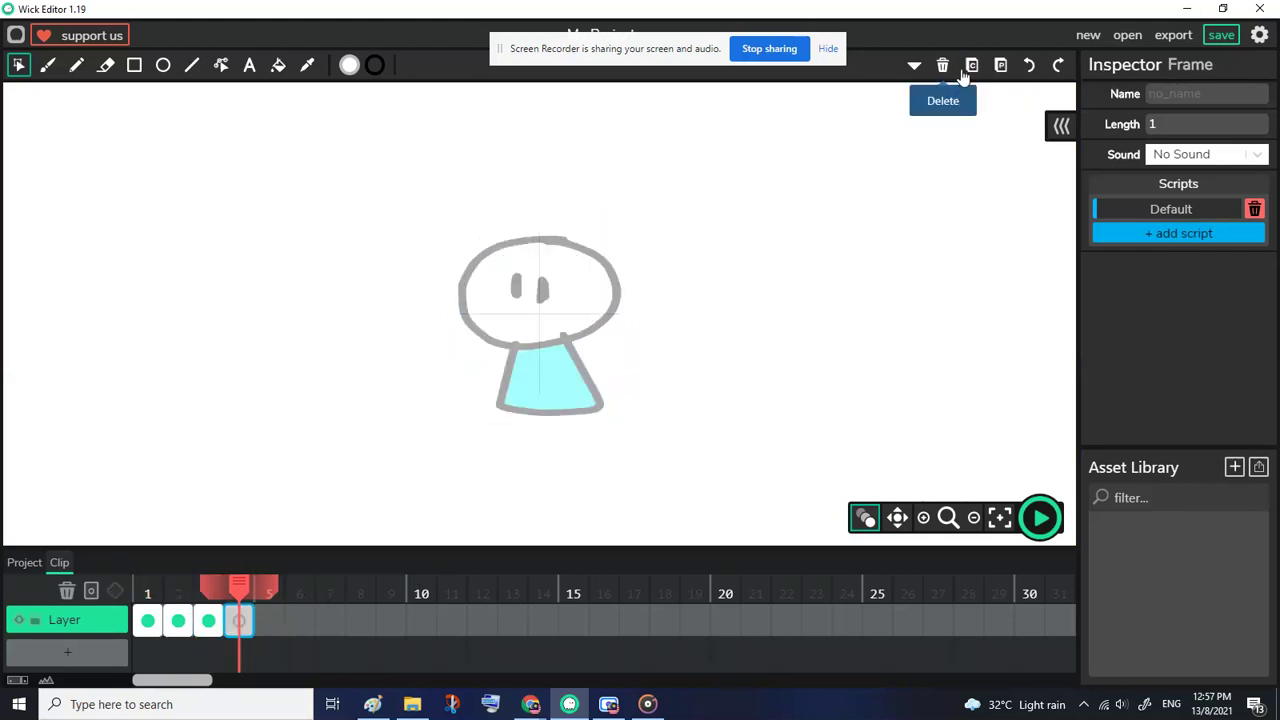
left_click(1000, 65)
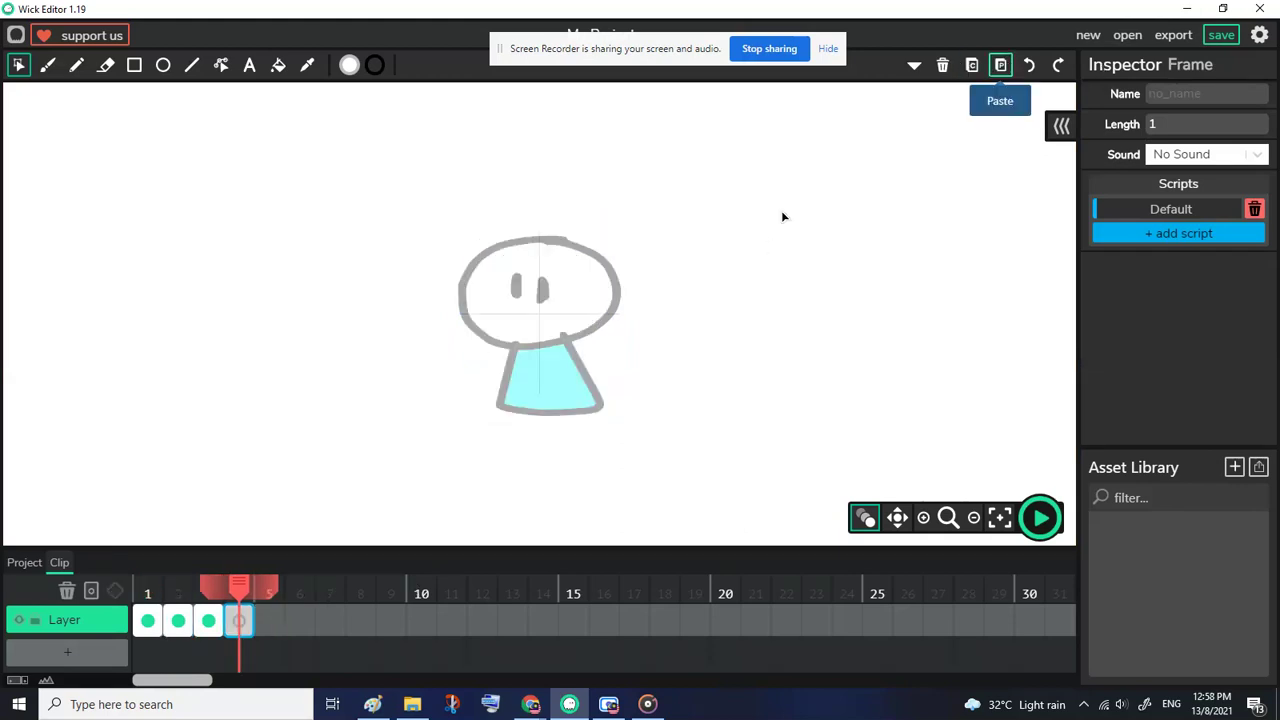
- Copy the original character from frame 1 and paste it into new frames 5 and 6
left_click(147, 620)
left_click(971, 65)
left_click(269, 620)
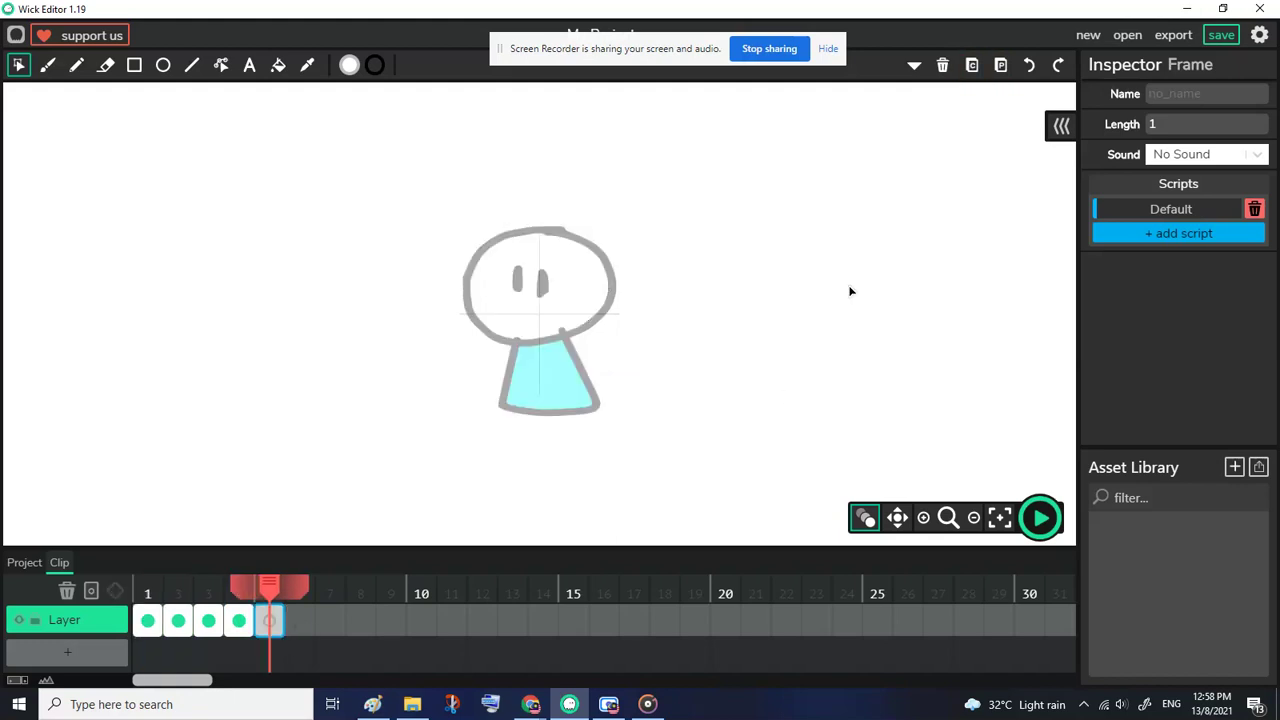
left_click(1000, 65)
left_click(300, 620)
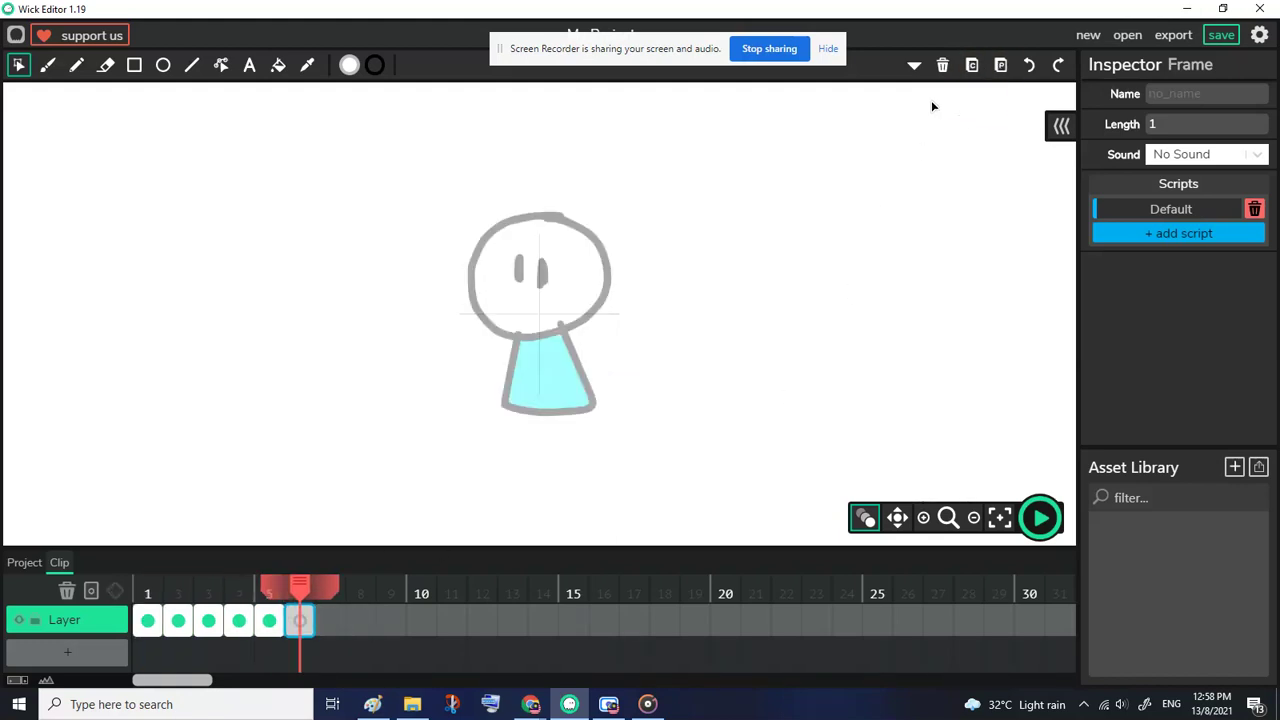
left_click(1000, 65)
- Stretch the character in frame 6 to about 0.898 width and 1.054 height, and nudge it to line up its base with the previous pose
left_click_drag(371, 183, 594, 313)
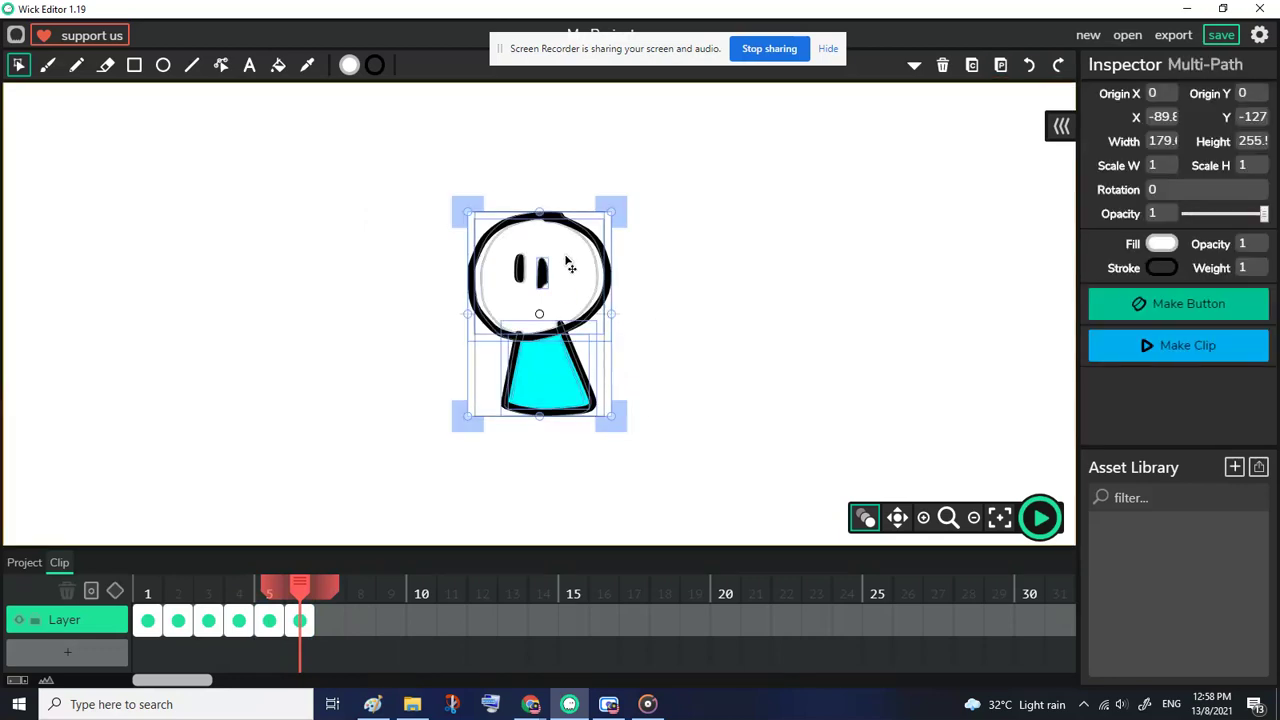
left_click_drag(537, 211, 537, 204)
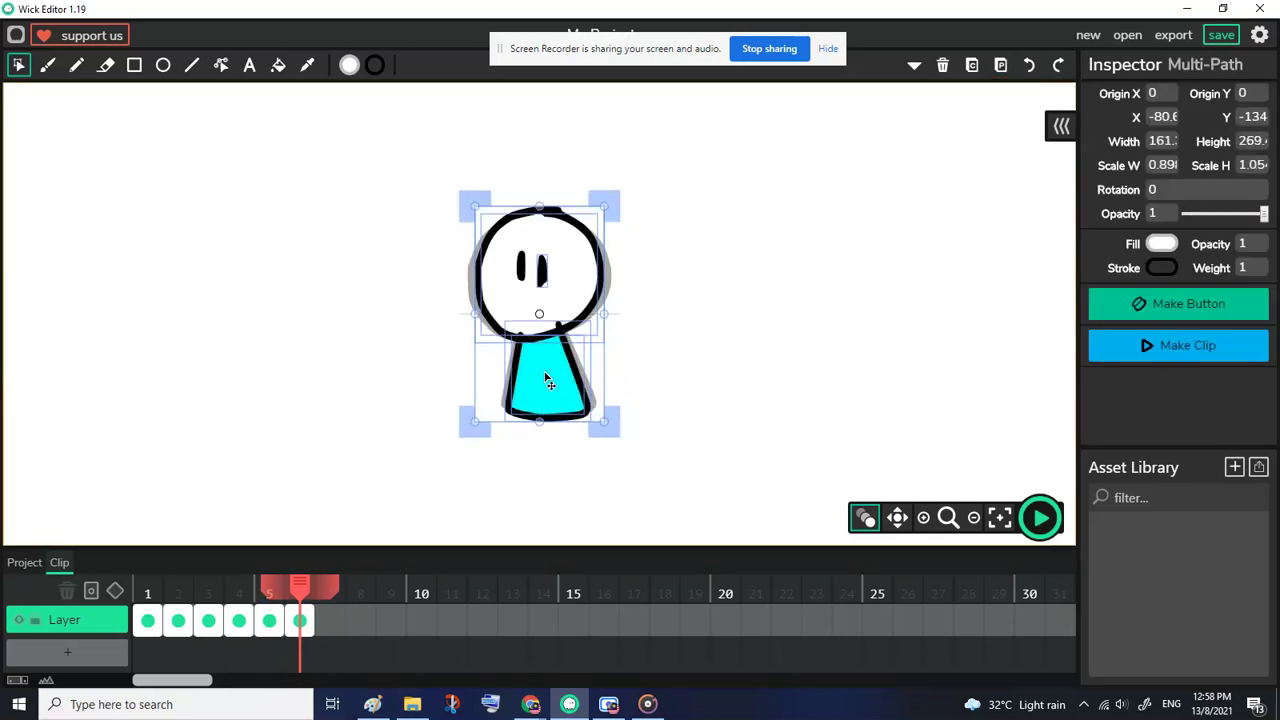
left_click_drag(549, 372, 552, 362)
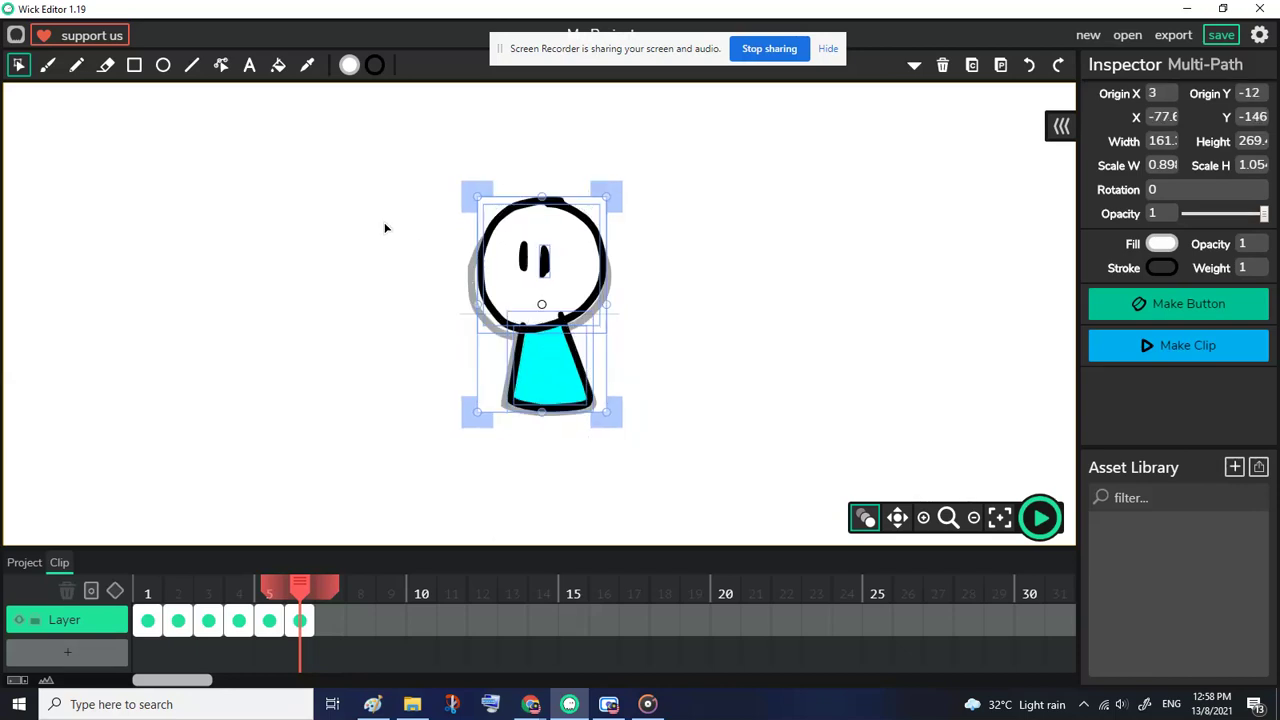
left_click(386, 226)
left_click_drag(683, 482, 464, 182)
left_click_drag(547, 349, 548, 356)
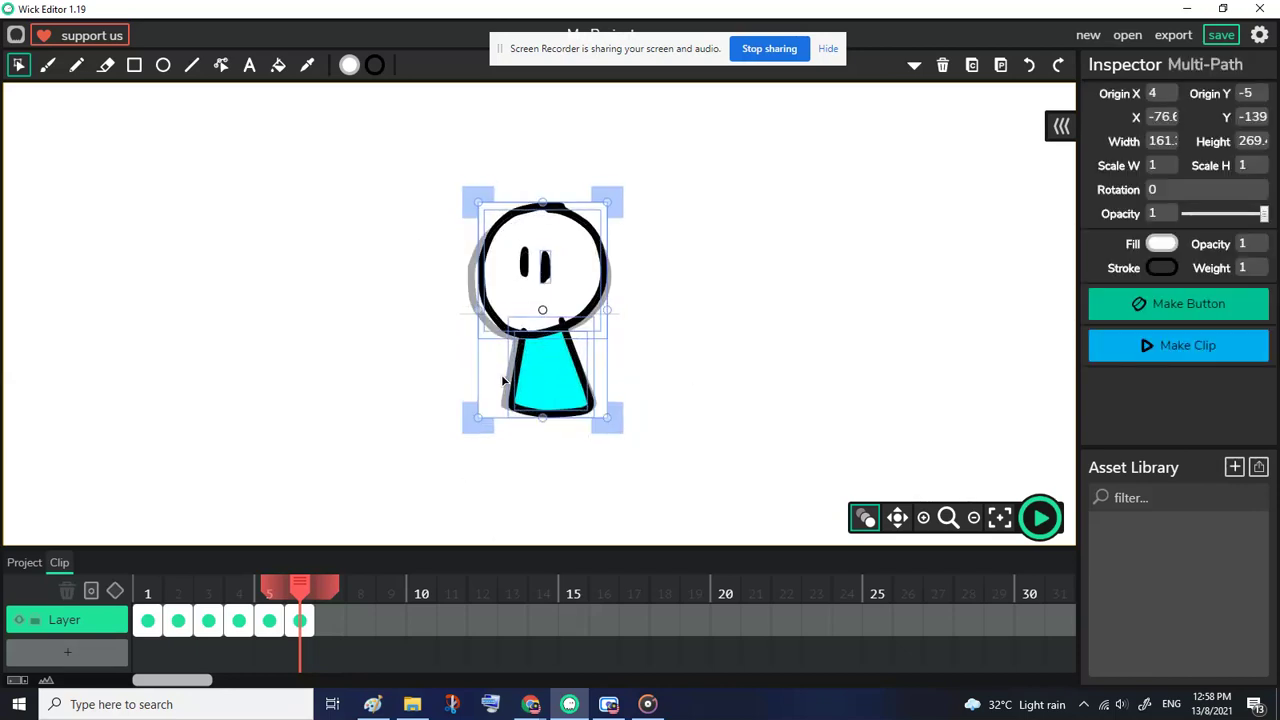
left_click_drag(577, 394, 586, 406)
- Shift frames 2 to 6 three frames later so the first pose holds for four frames
left_click(303, 621)
left_click(178, 621, "shift")
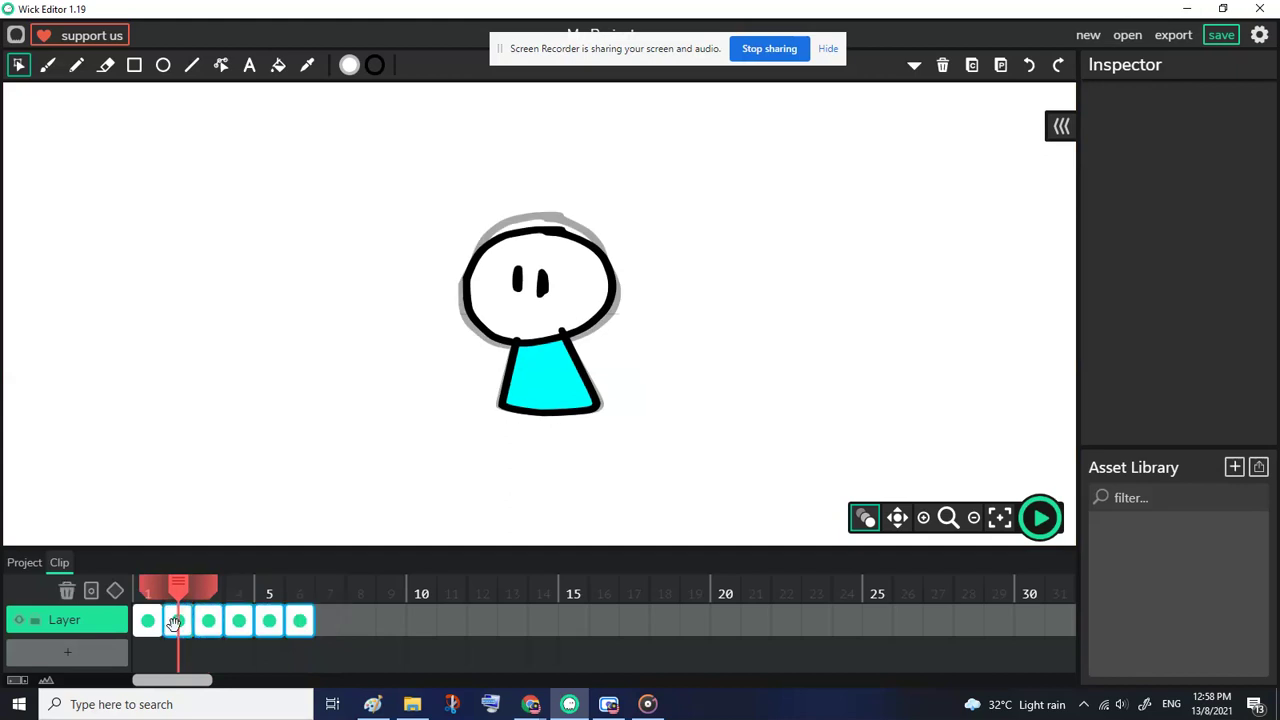
left_click_drag(200, 625, 291, 622)
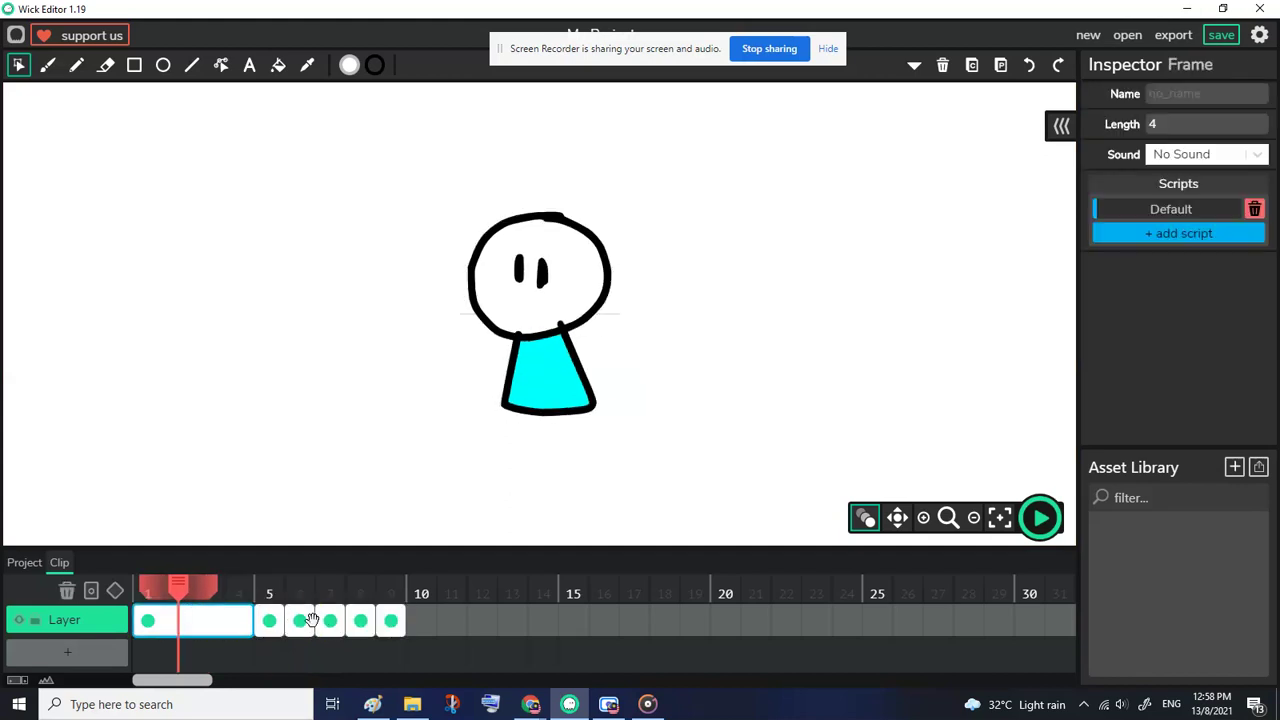
- Move the last two clip frames to frames 9 and 10 so the pose at frame 7 holds for two frames
left_click(329, 621)
left_click(360, 621)
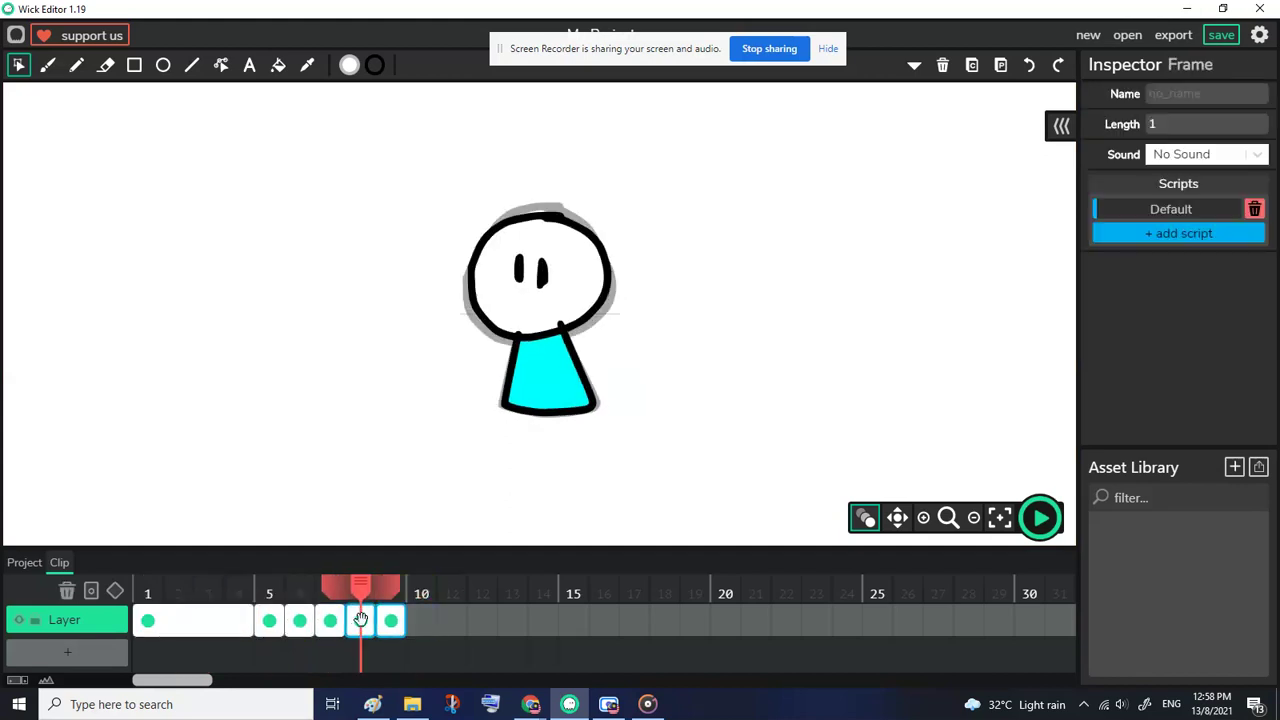
left_click(385, 622, "shift")
left_click_drag(383, 623, 443, 622)
left_click(250, 621)
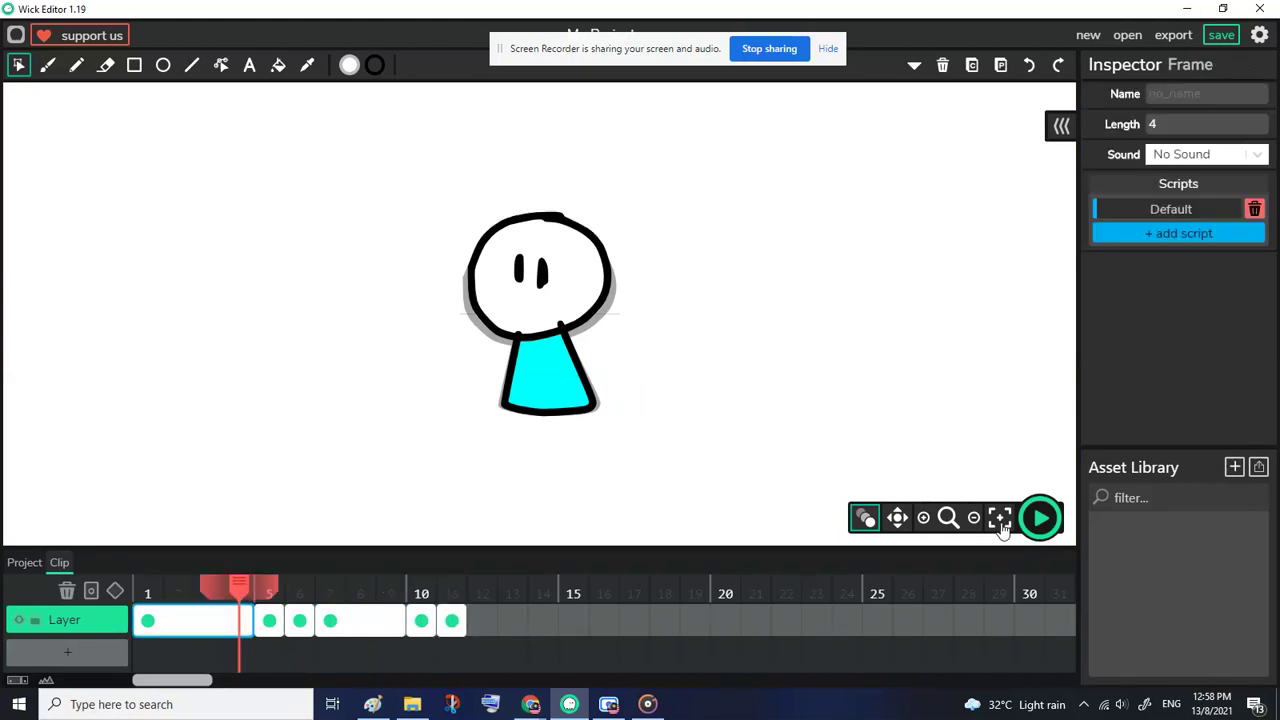
left_click(451, 621)
left_click(421, 621, "shift")
left_click_drag(421, 621, 393, 616)
- Preview the clip's animation, and return to the main project timeline to preview it there
left_click(1260, 35)
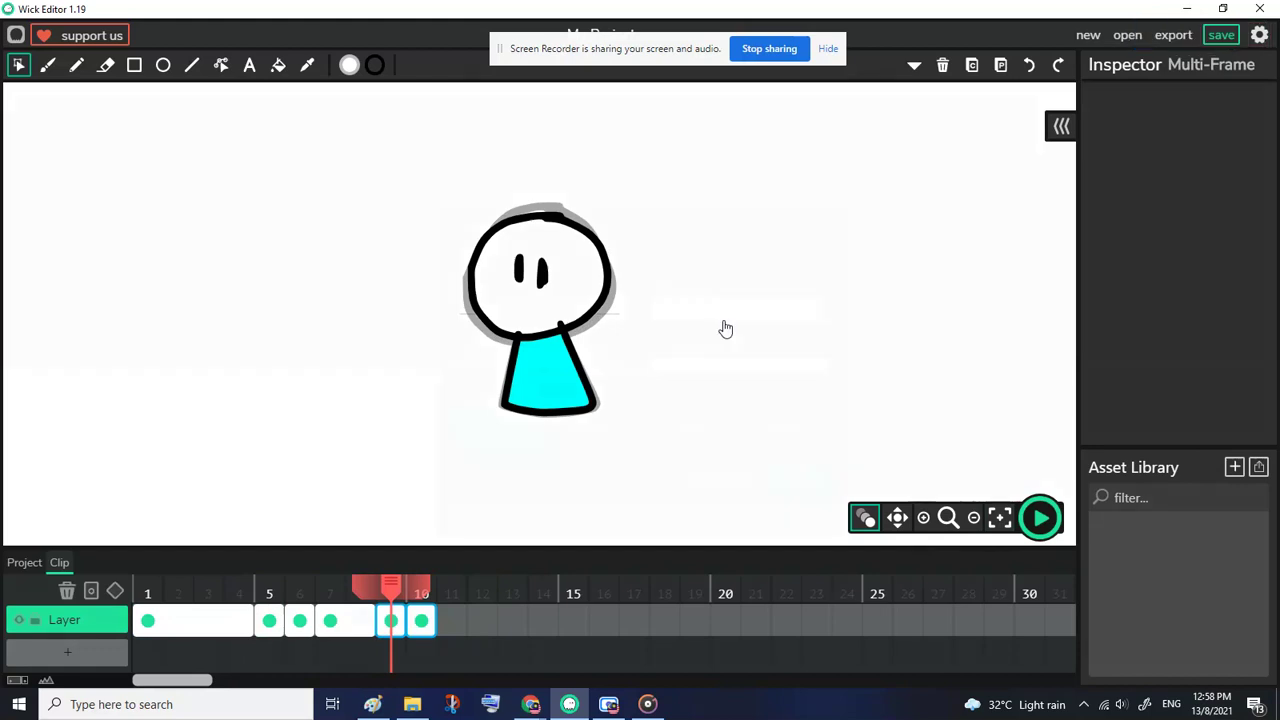
left_click(820, 224)
left_click(1040, 518)
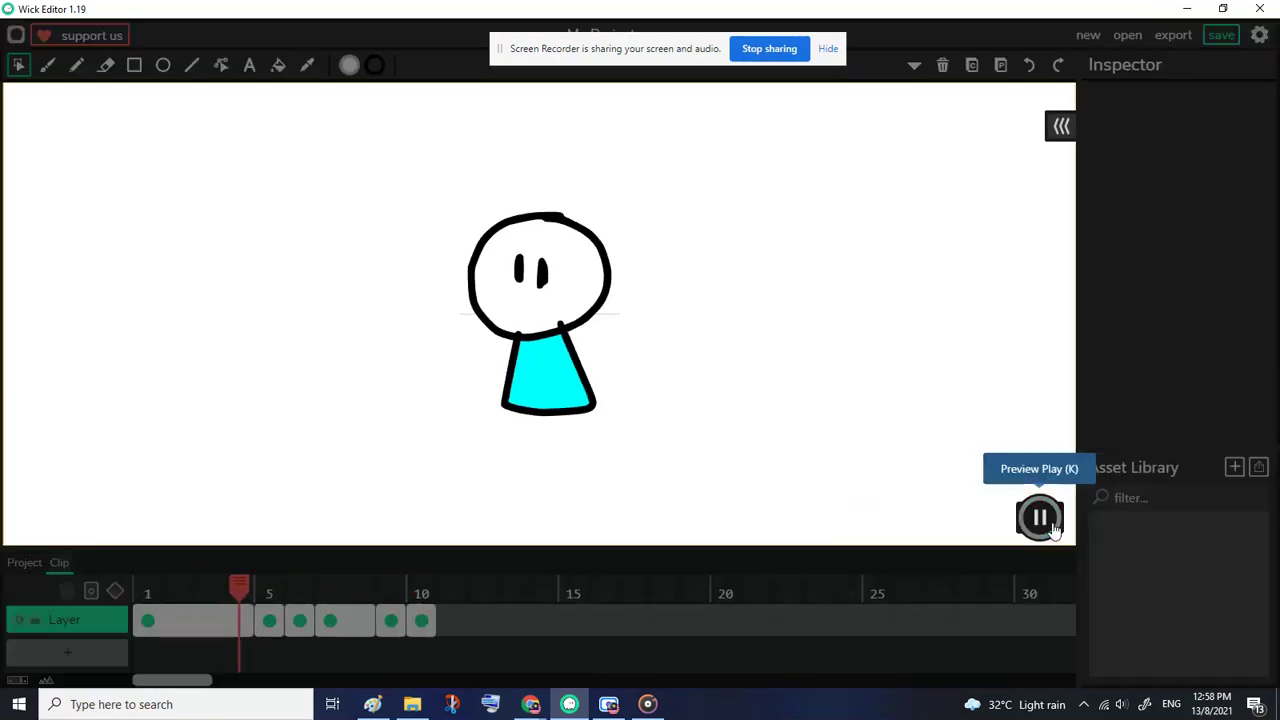
left_click(24, 562)
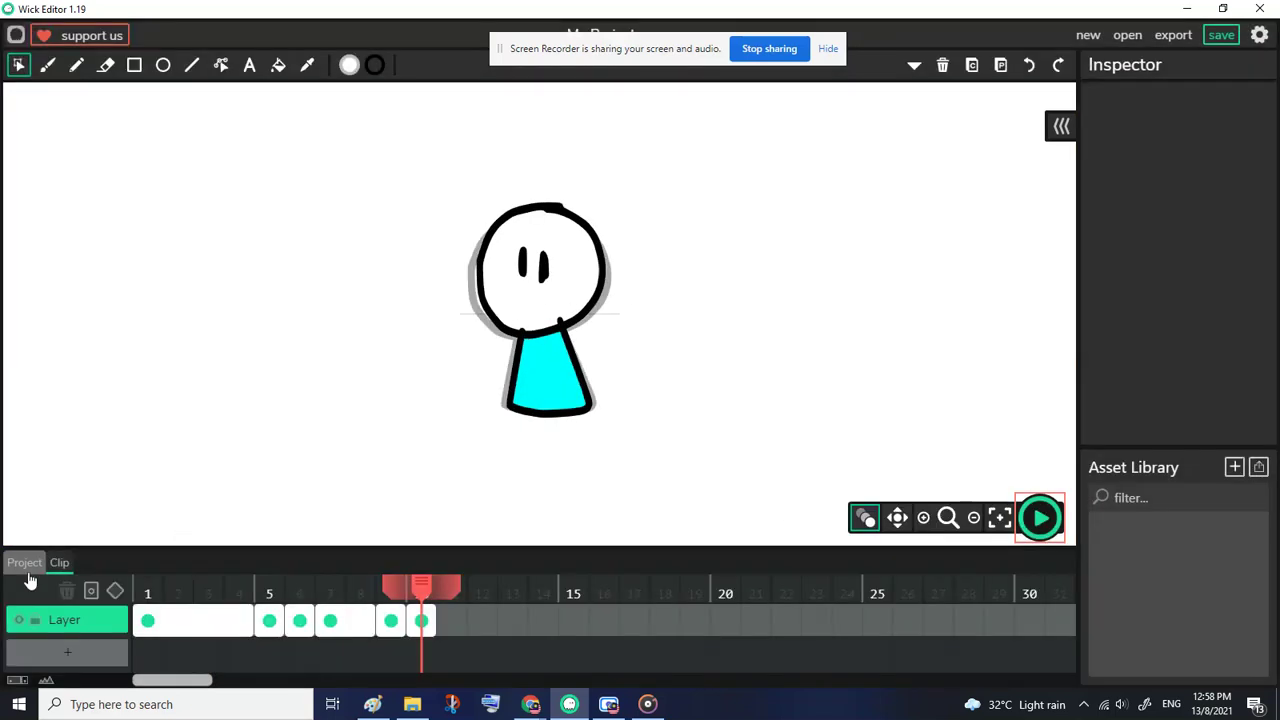
left_click(1040, 518)
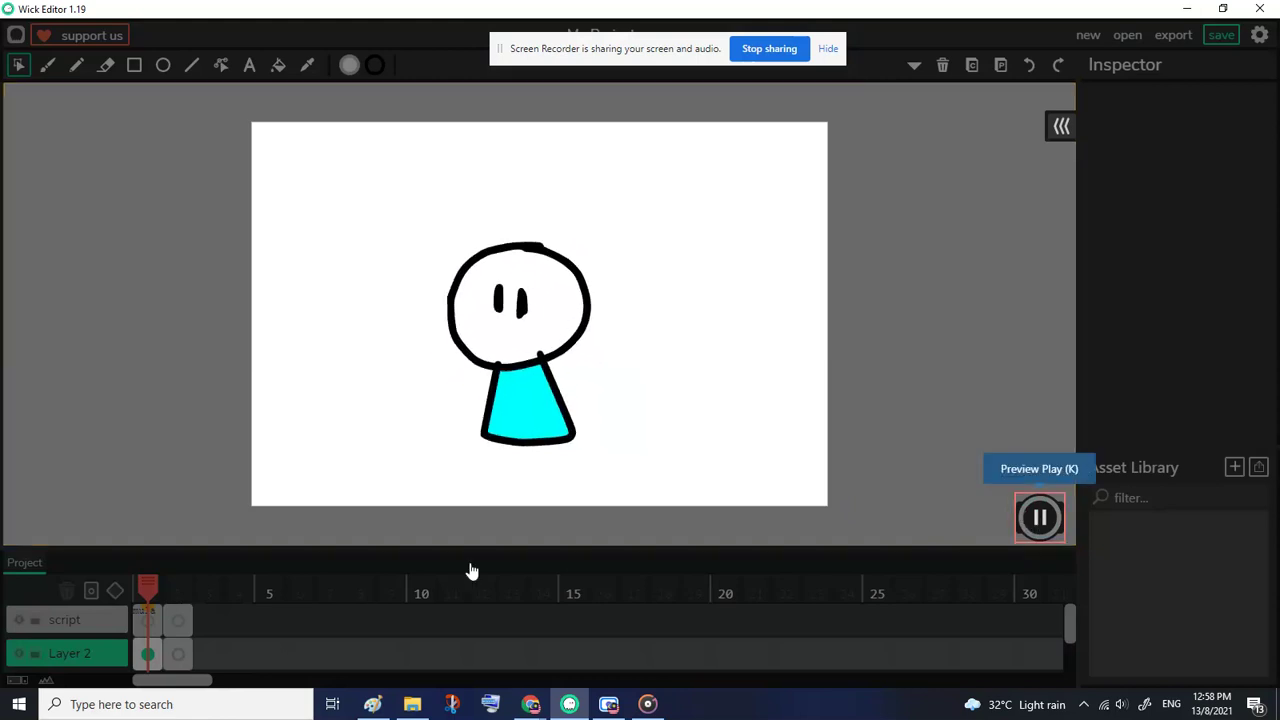
- Stop the preview and add a Mouseclick script to the character clip
left_click(96, 628)
left_click_drag(340, 214, 706, 452)
scroll(1170, 300, "down", 1)
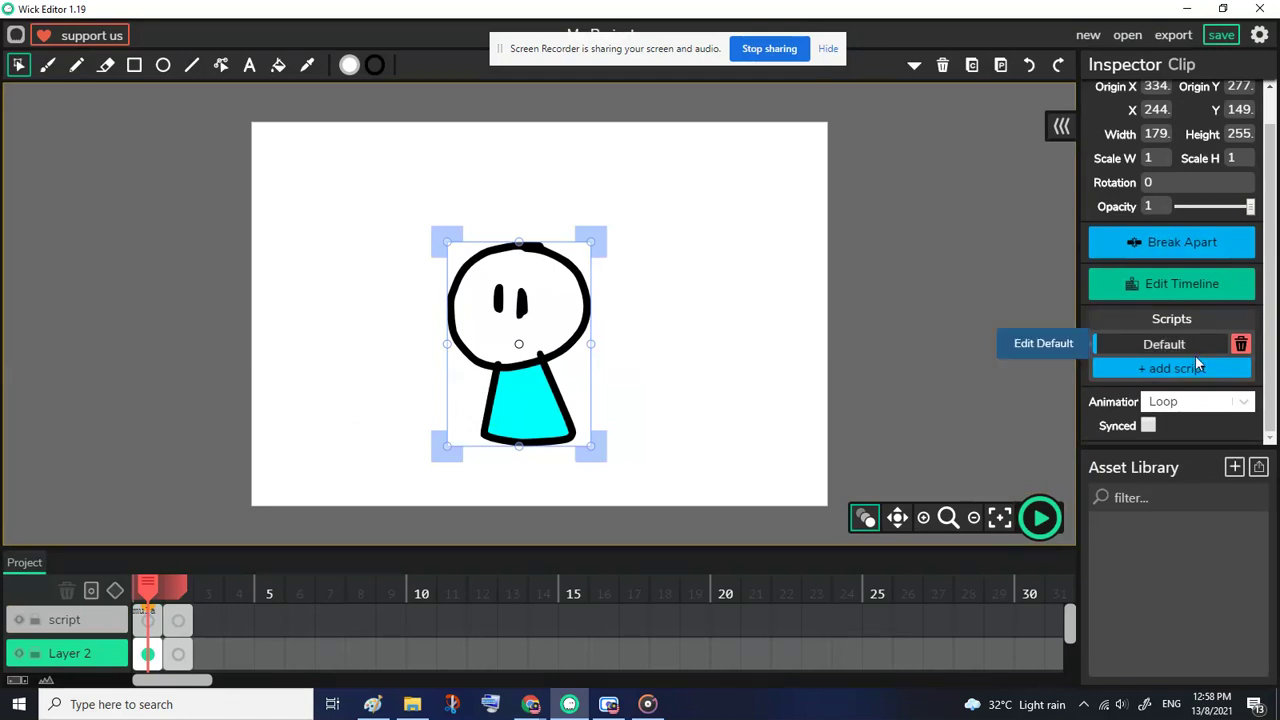
left_click(1199, 370)
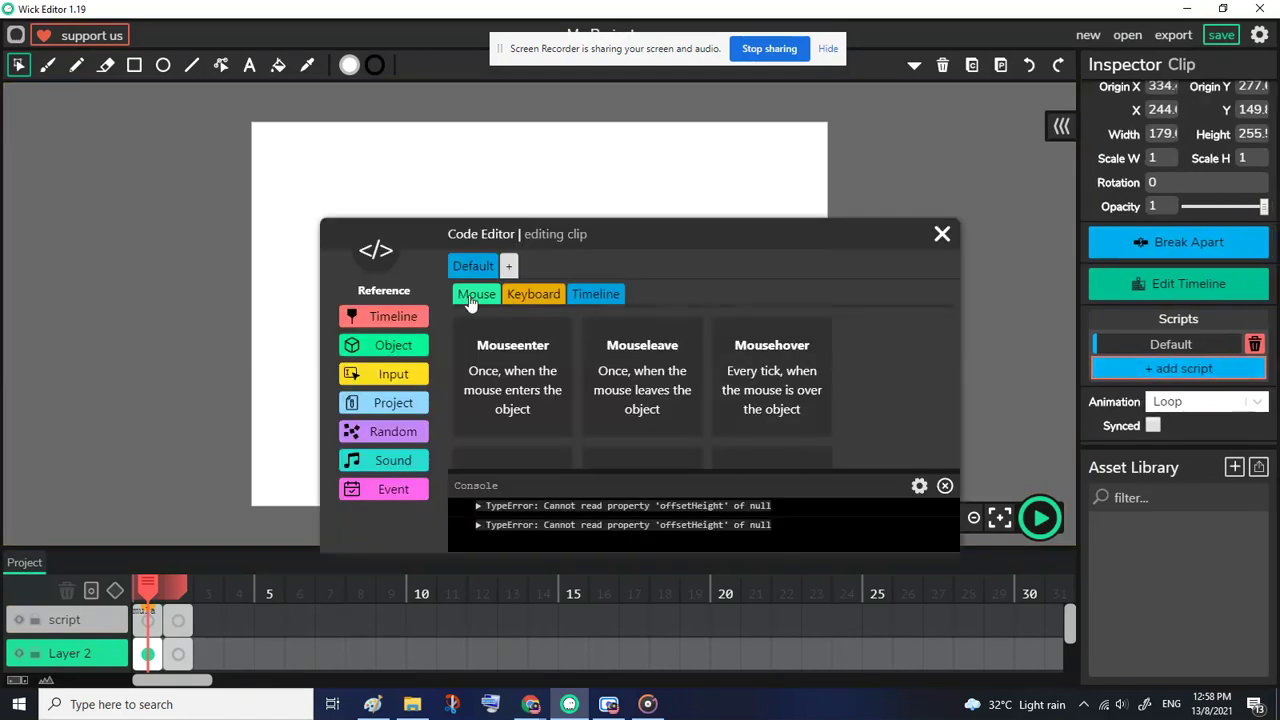
scroll(706, 360, "down", 3)
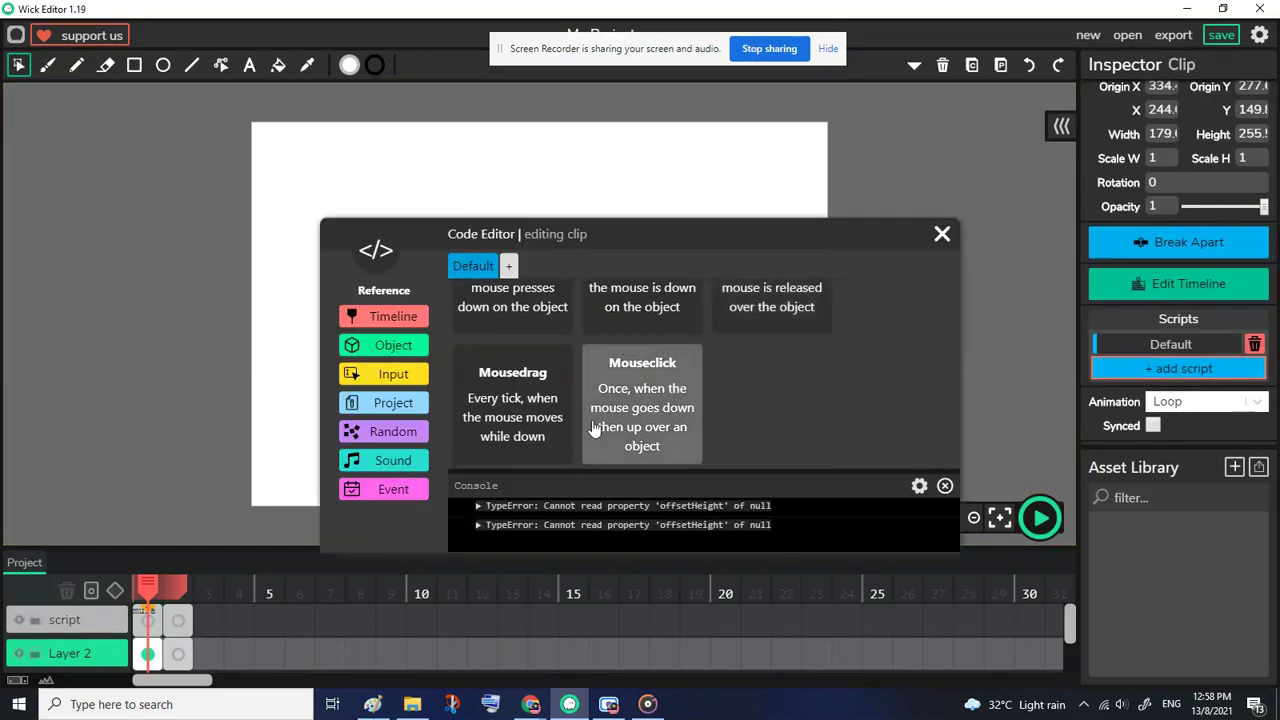
left_click(641, 373)
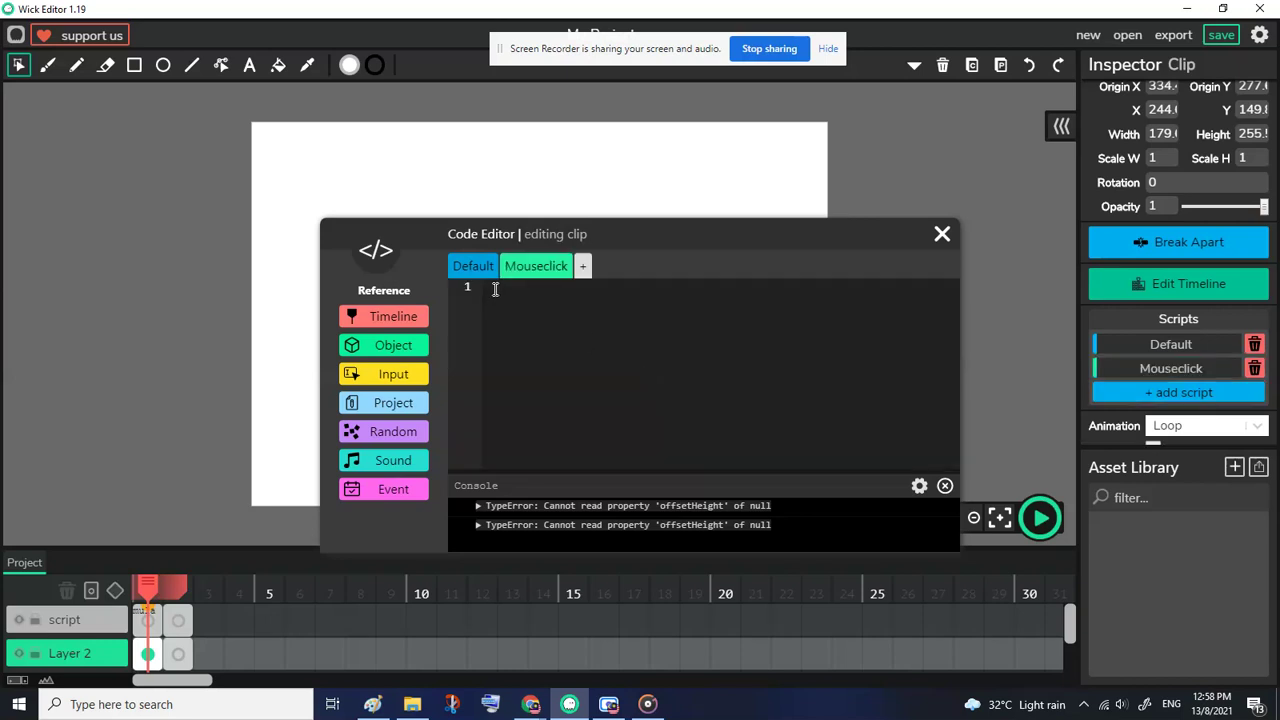
- Insert the timeline command gotoAndStop(1) into the clip's Mouseclick script and close the code editor
left_click(397, 316)
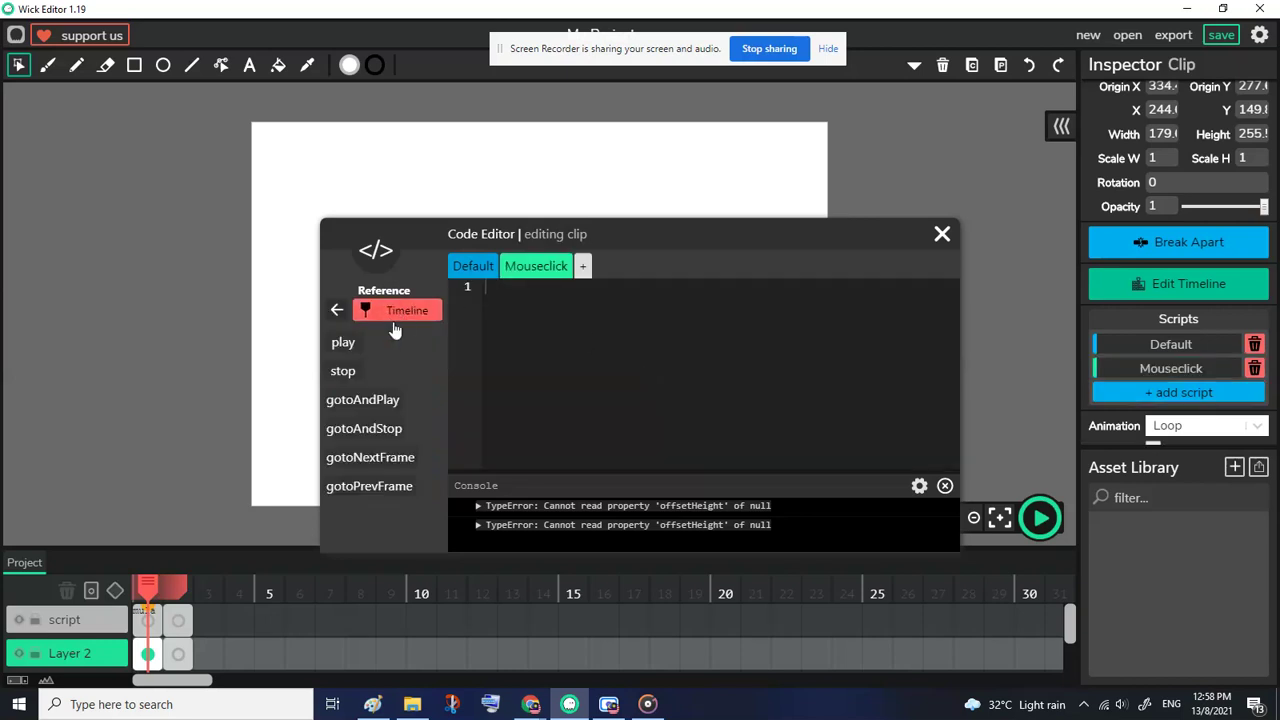
left_click(364, 428)
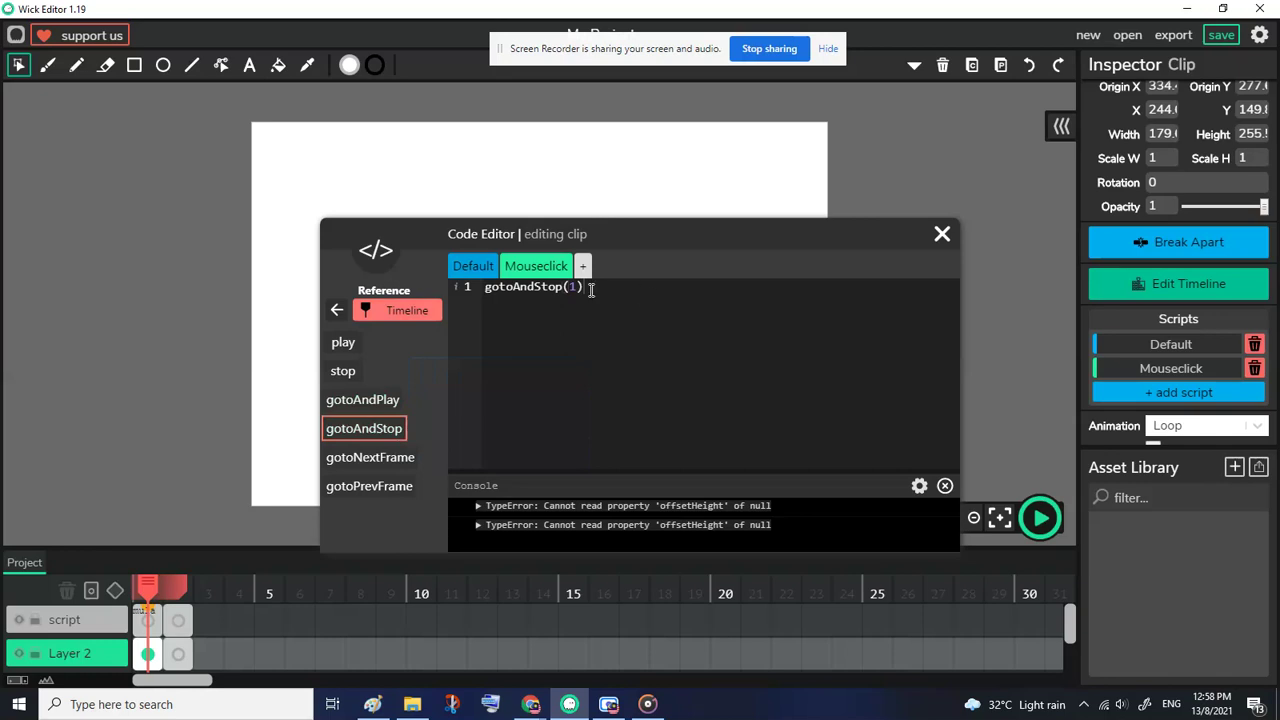
left_click(942, 234)
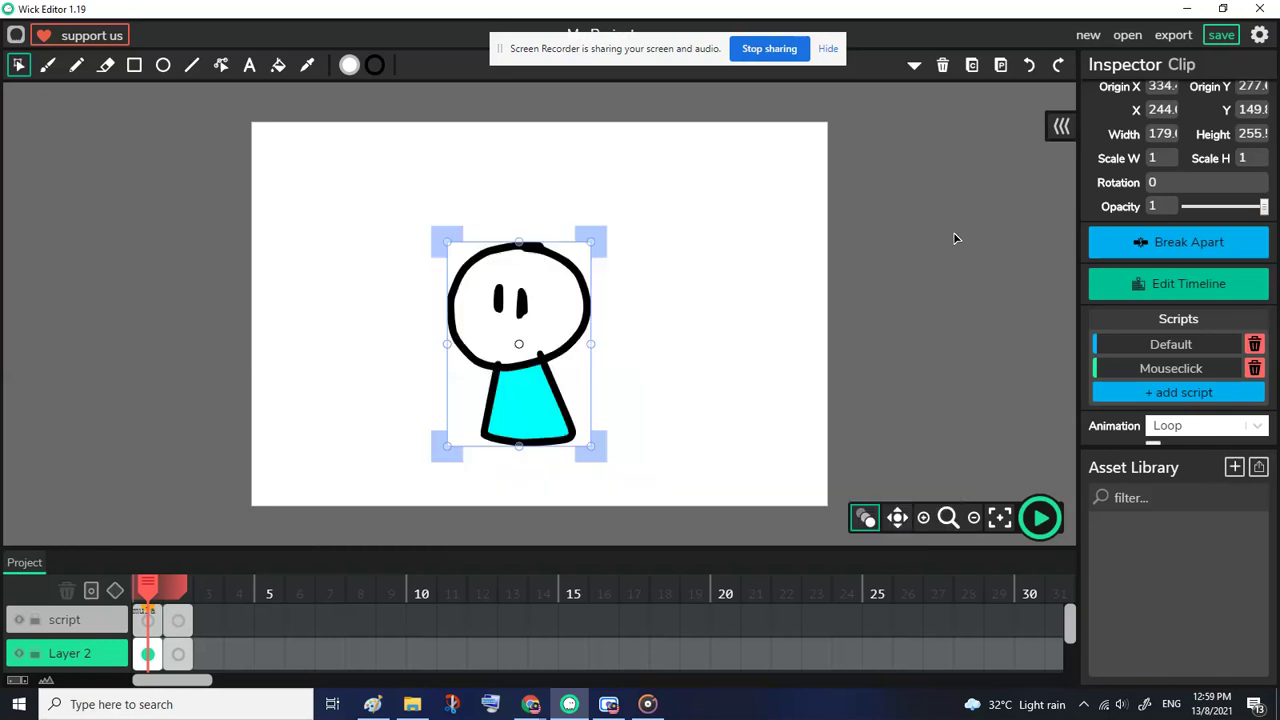
- Name frame 2 of the script layer "butm"
left_click(178, 618)
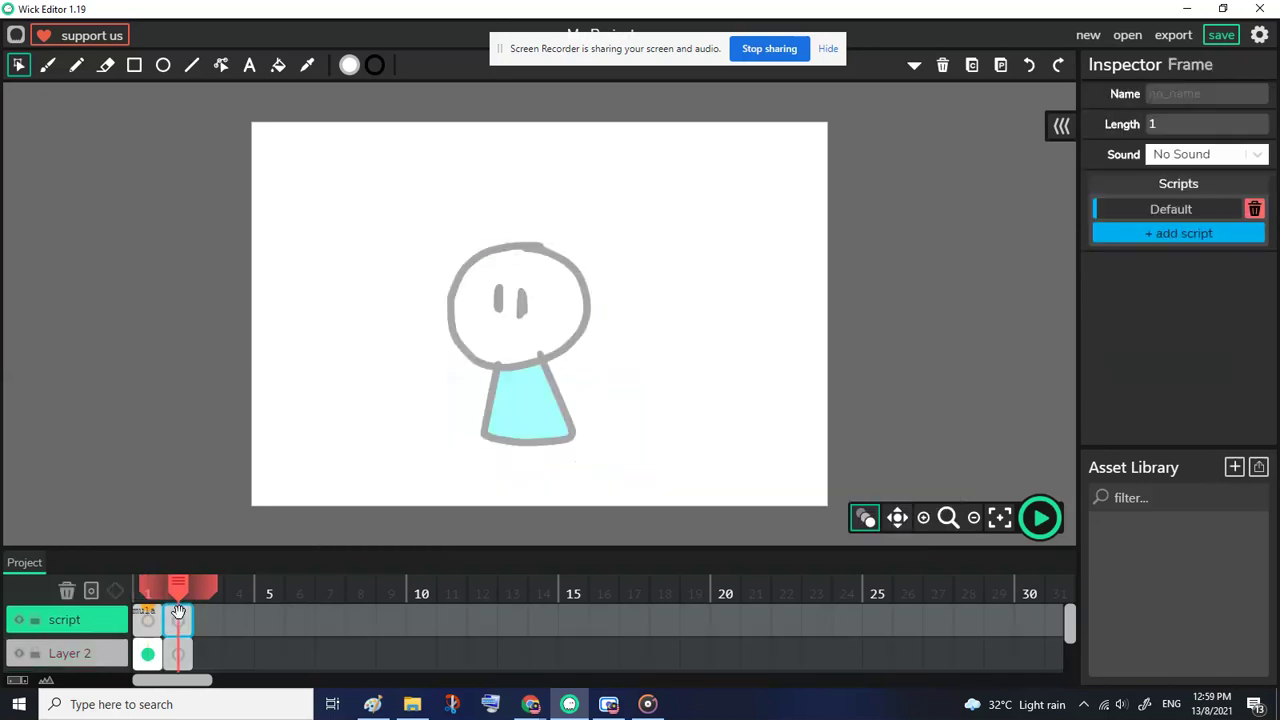
left_click(1158, 97)
type("butm")
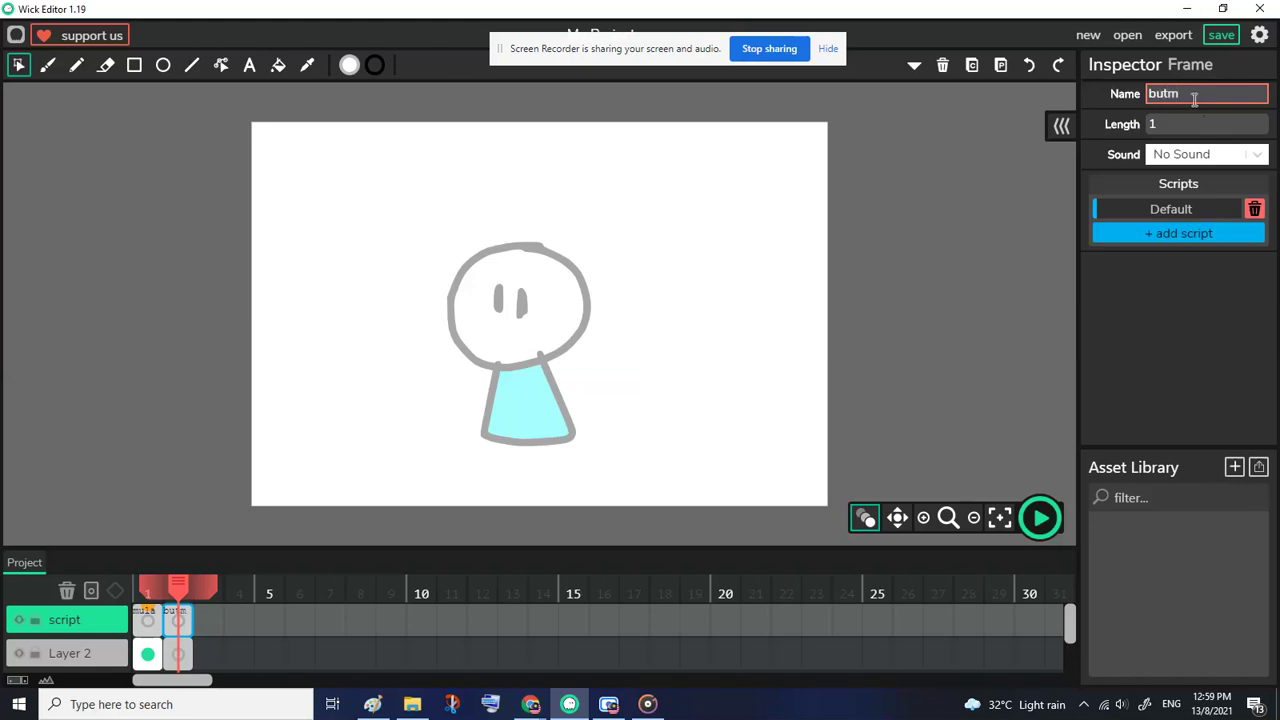
left_click(1175, 320)
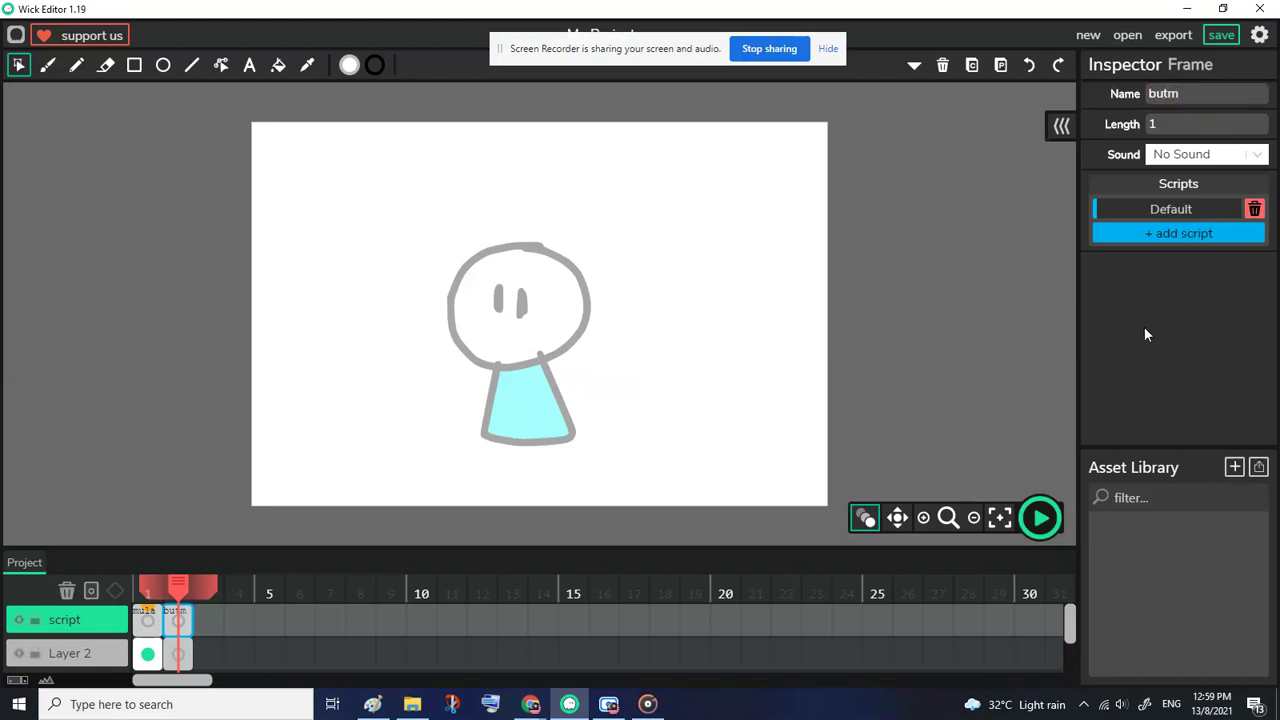
- Change the character clip's Mouseclick script to gotoAndStop("butm") and close the code editor
left_click(148, 622)
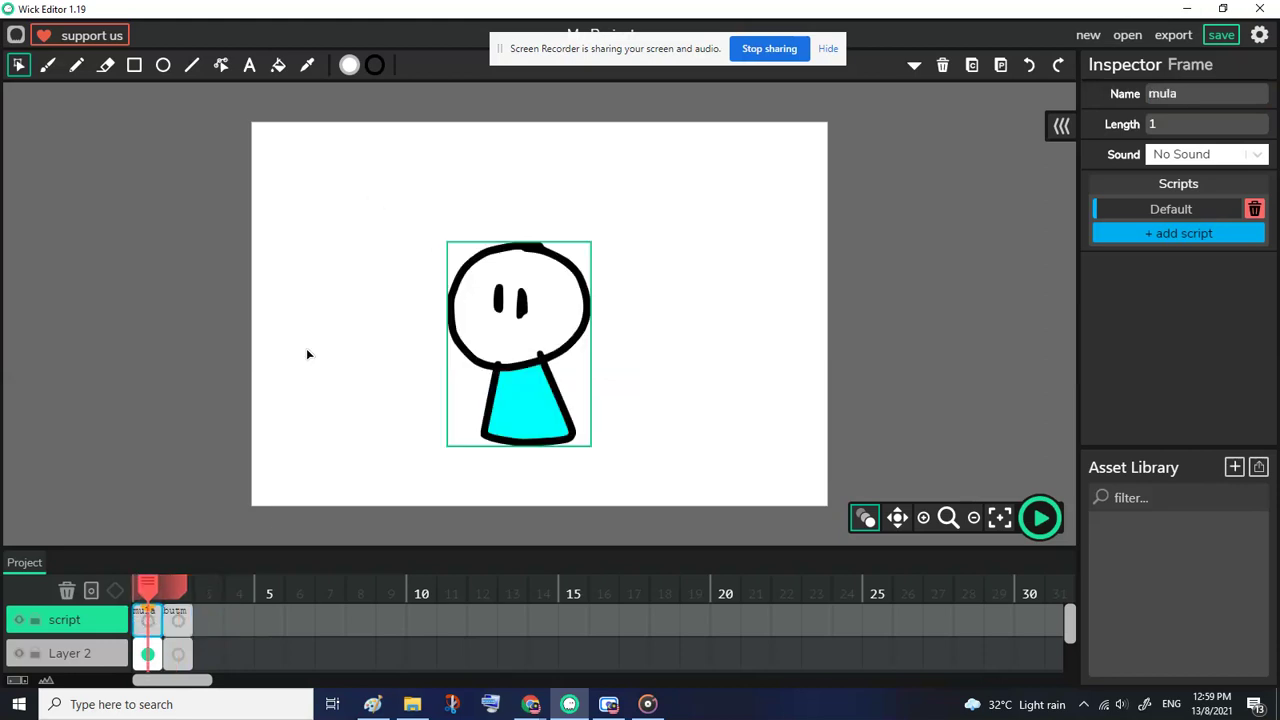
left_click(178, 621)
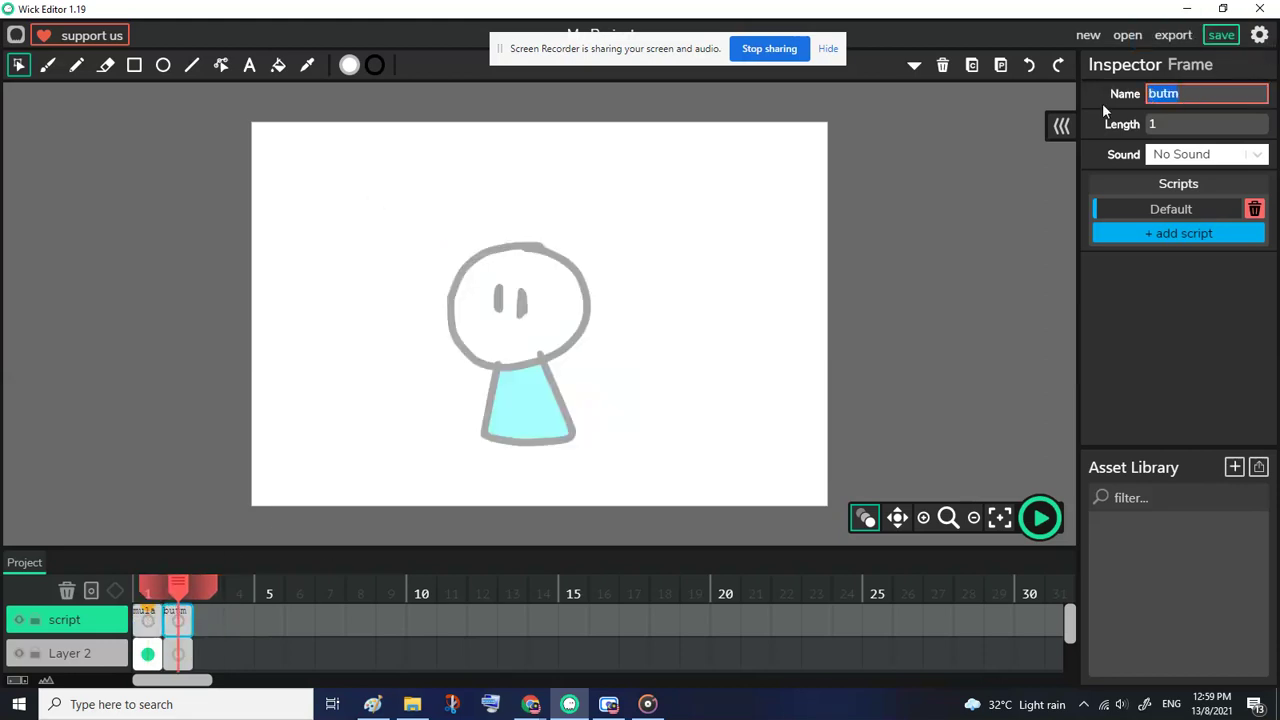
left_click(971, 65)
left_click(147, 620)
left_click_drag(327, 223, 672, 444)
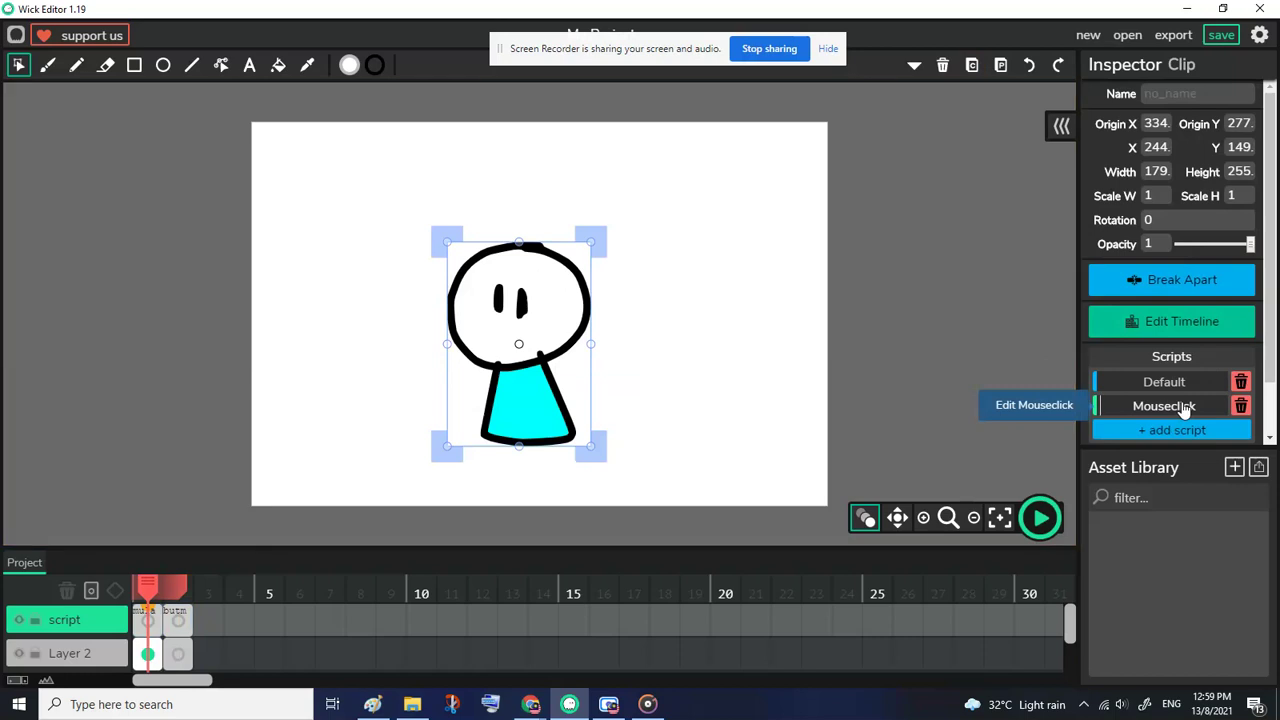
left_click(1164, 406)
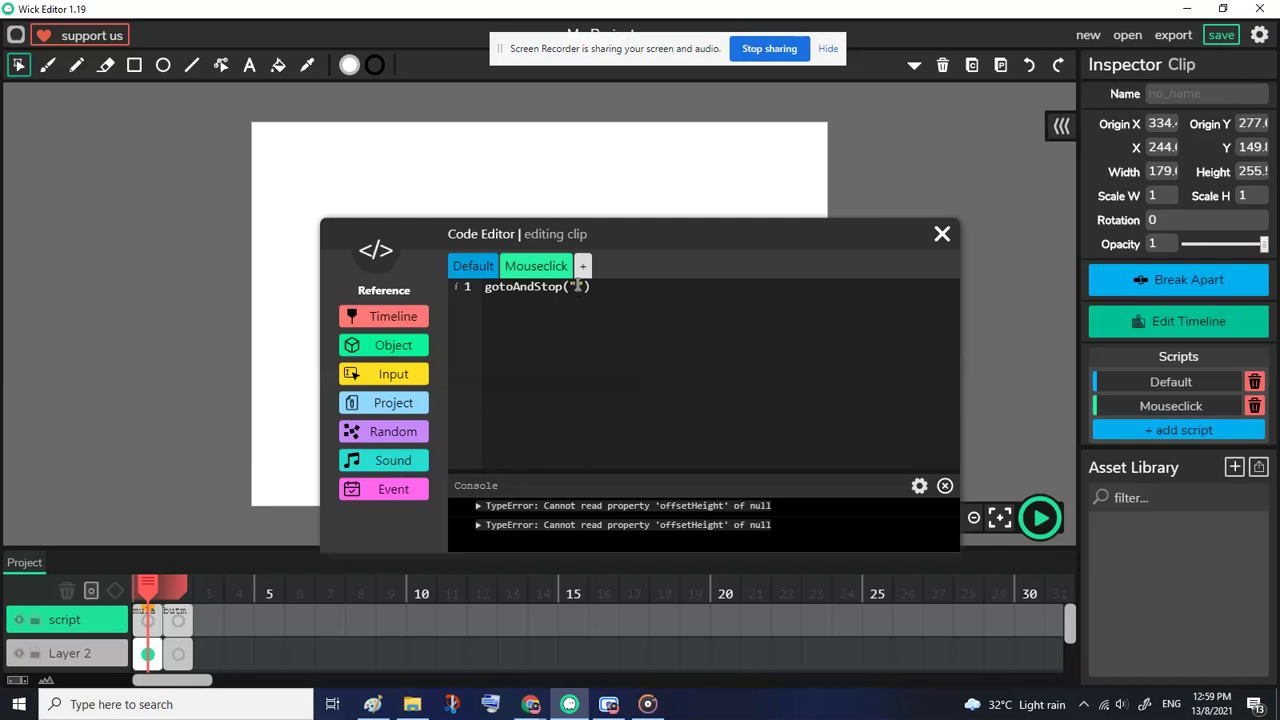
key("ctrl+v")
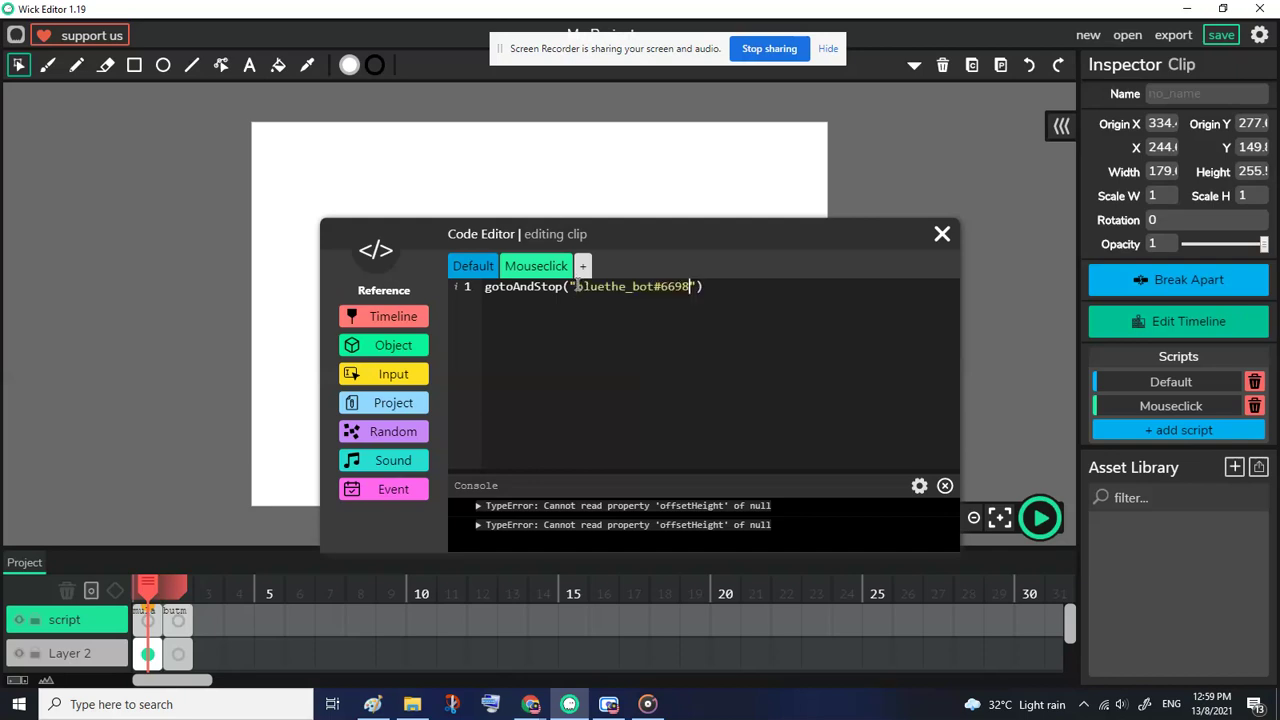
left_click_drag(688, 285, 592, 287)
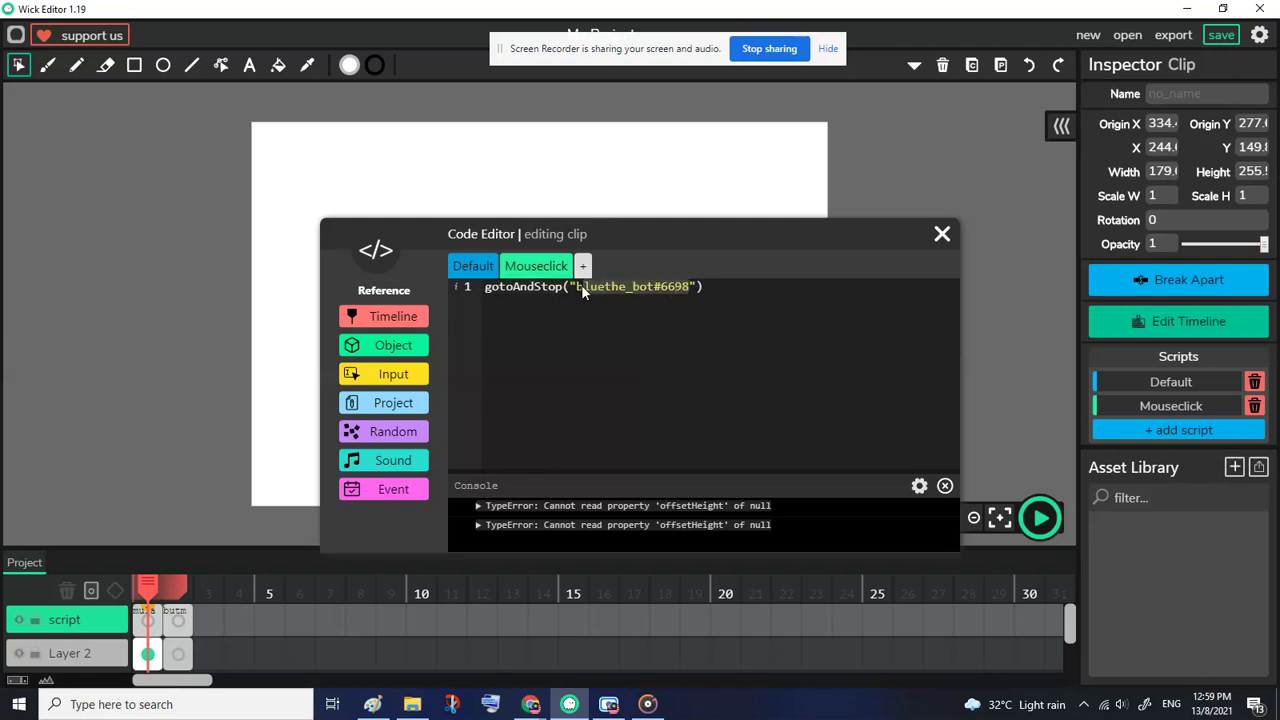
key("BackSpace")
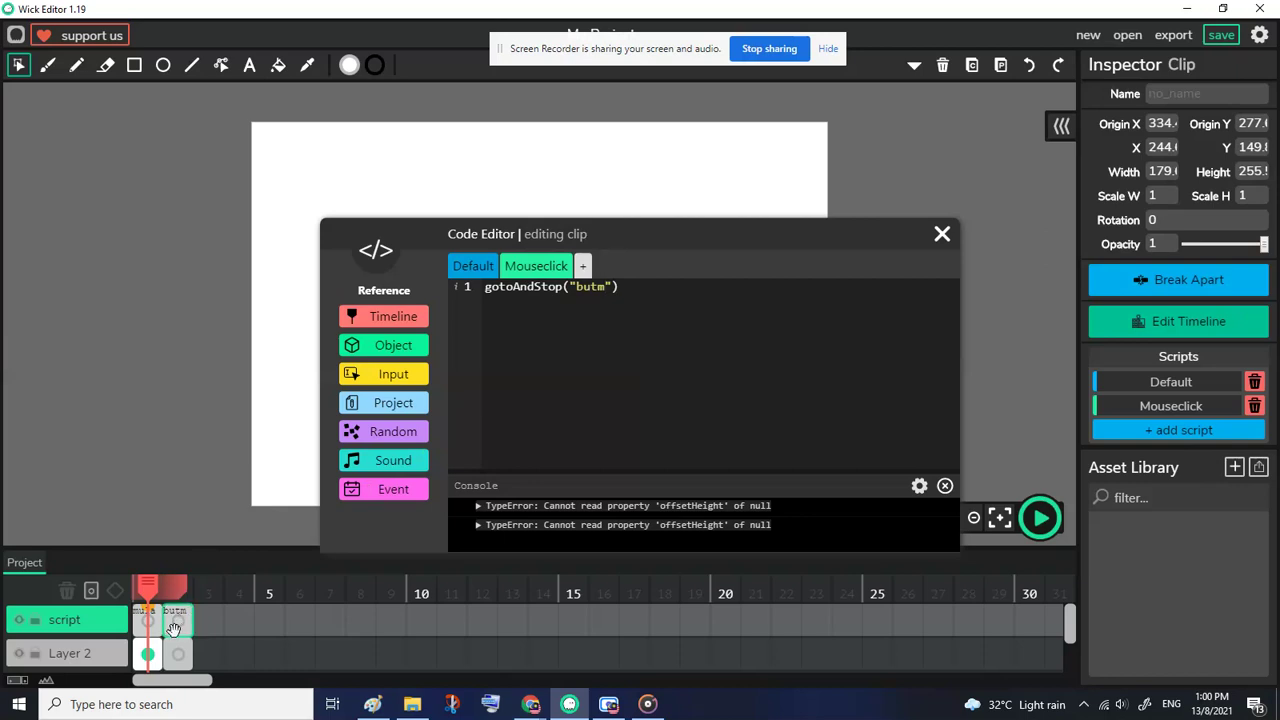
left_click(941, 244)
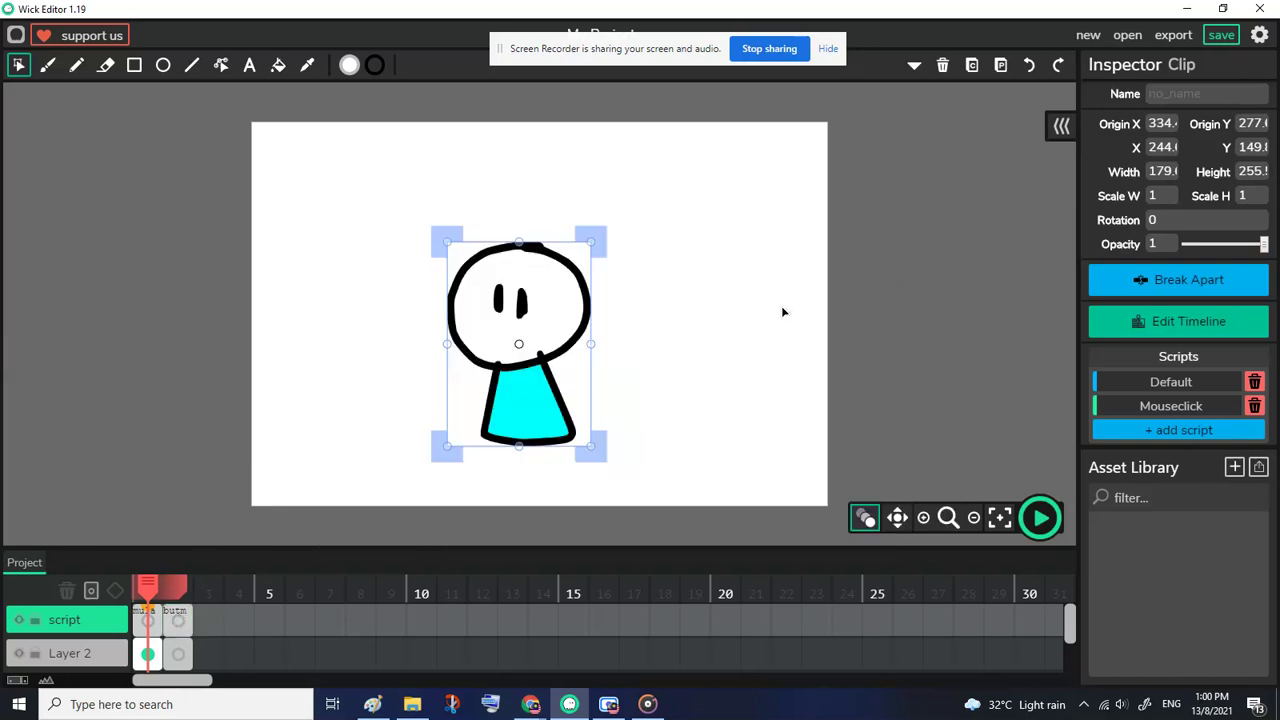
- Draw a white rectangle about 439 by 109 across the middle of the canvas on frame 2 of Layer 2
left_click(178, 620)
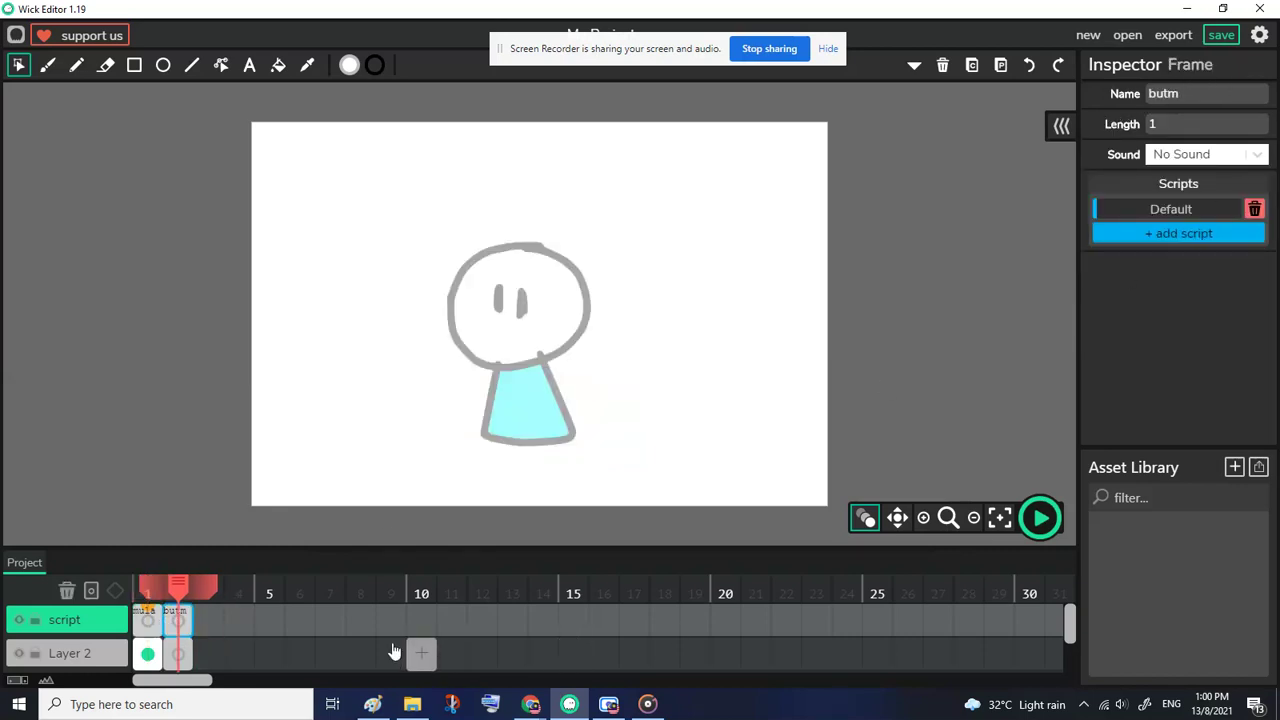
left_click(86, 656)
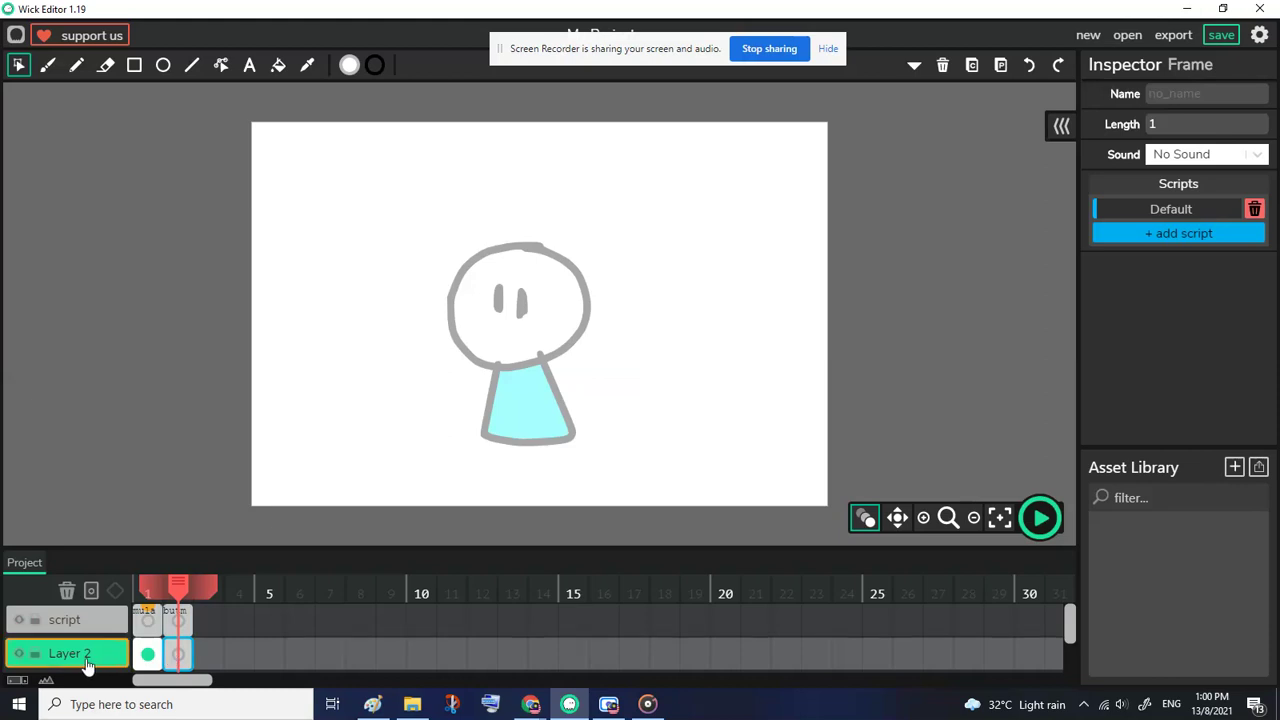
left_click(134, 65)
left_click_drag(367, 251, 718, 338)
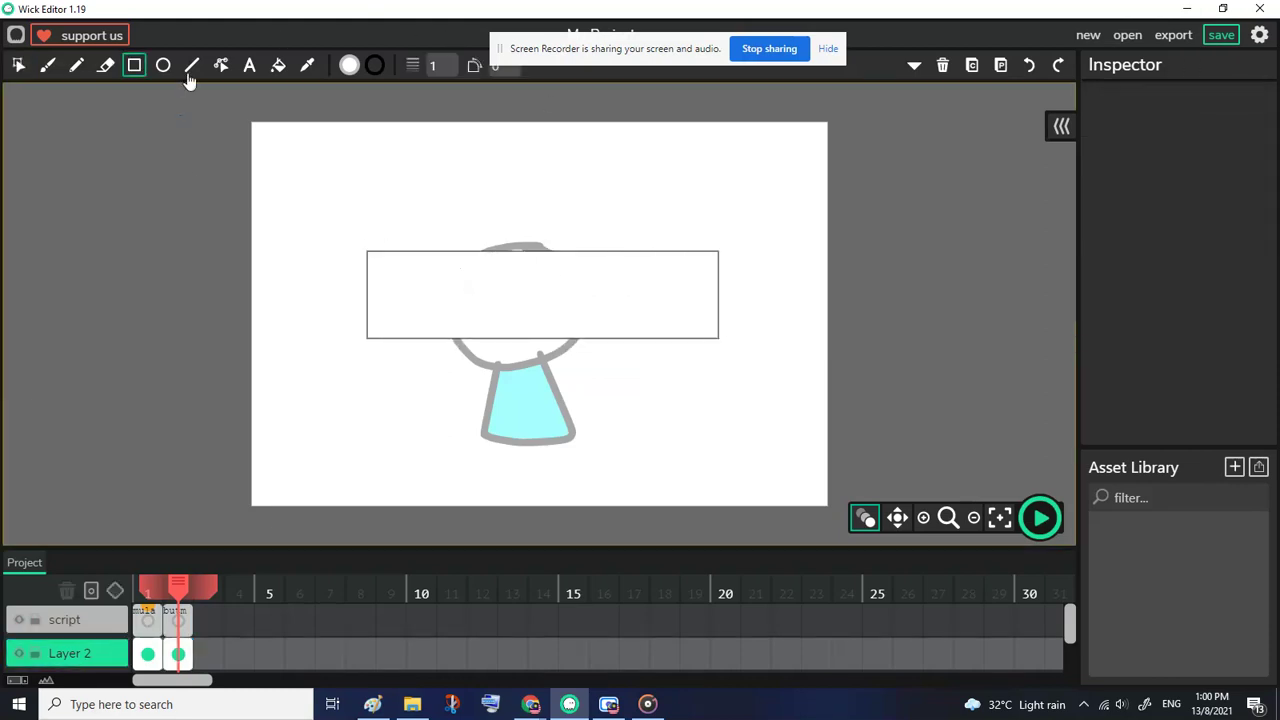
- Add the text "Start" inside the rectangle
left_click(250, 65)
left_click(483, 290)
key("BackSpace")
key("BackSpace")
key("BackSpace")
key("BackSpace")
type("Start")
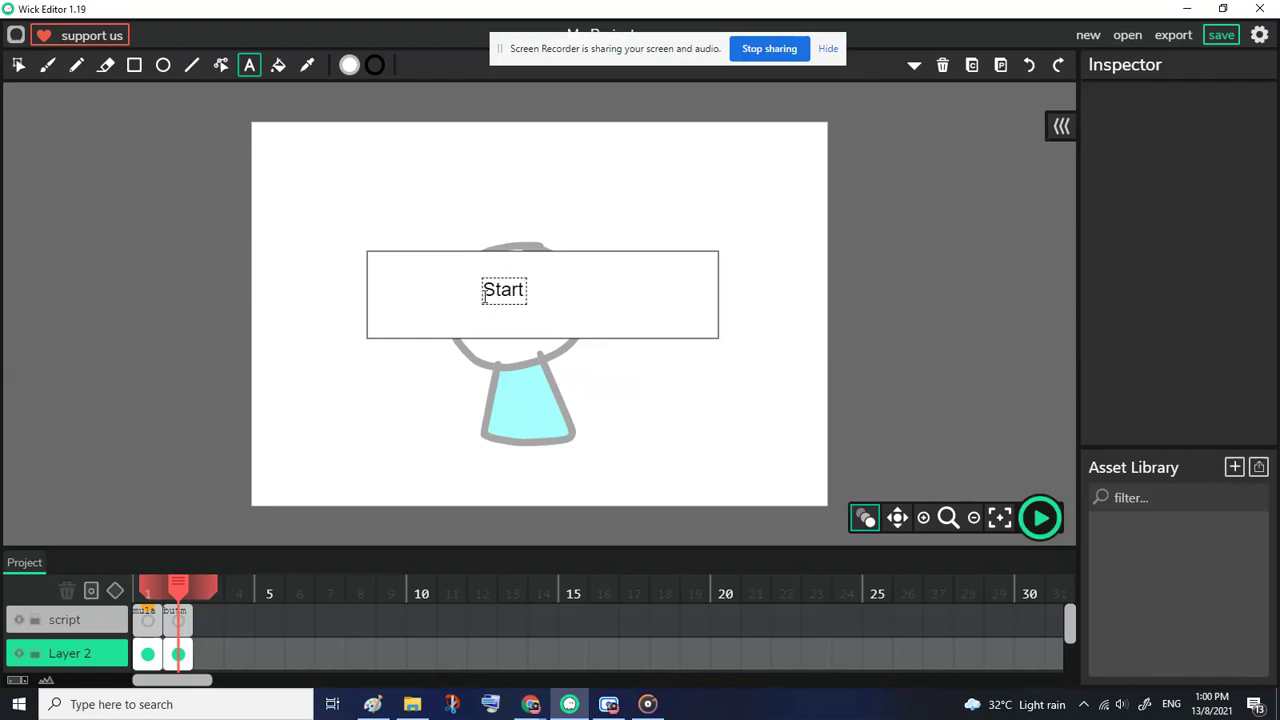
- Set the "Start" text's fill and stroke to cyan and enlarge it, centered within the rectangle
left_click(18, 65)
left_click(516, 295)
left_click(914, 66)
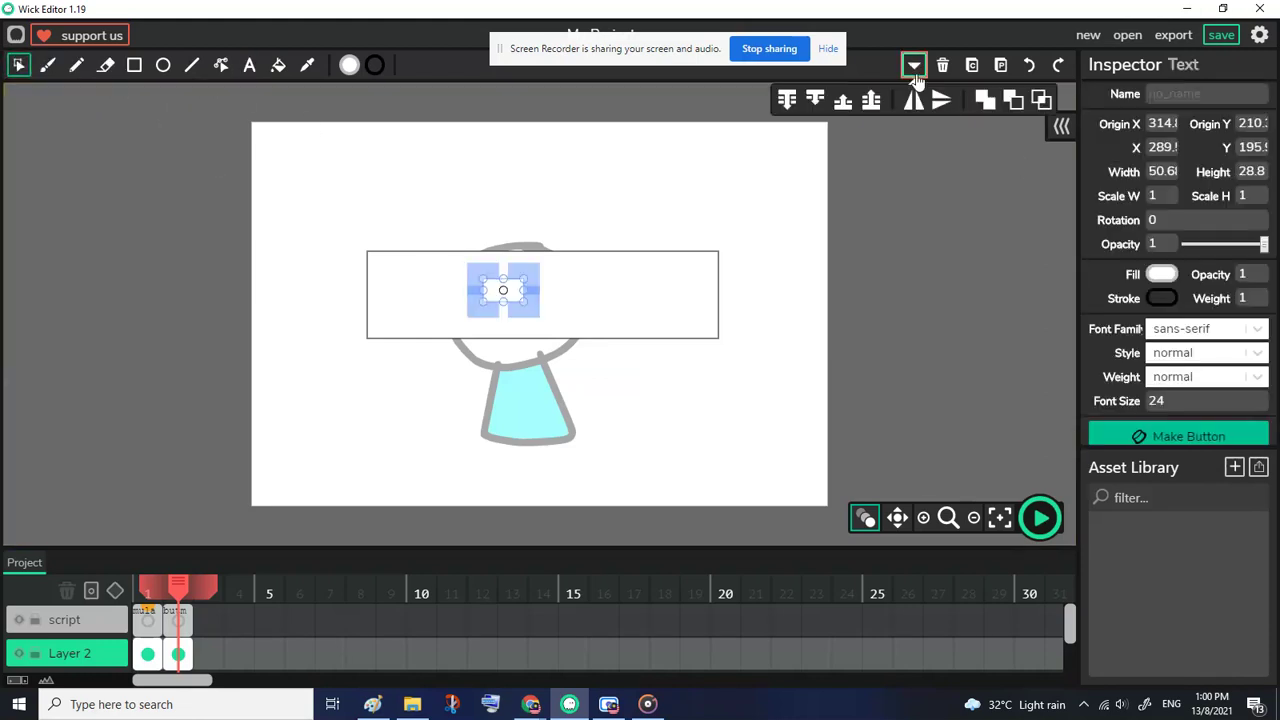
left_click(877, 243)
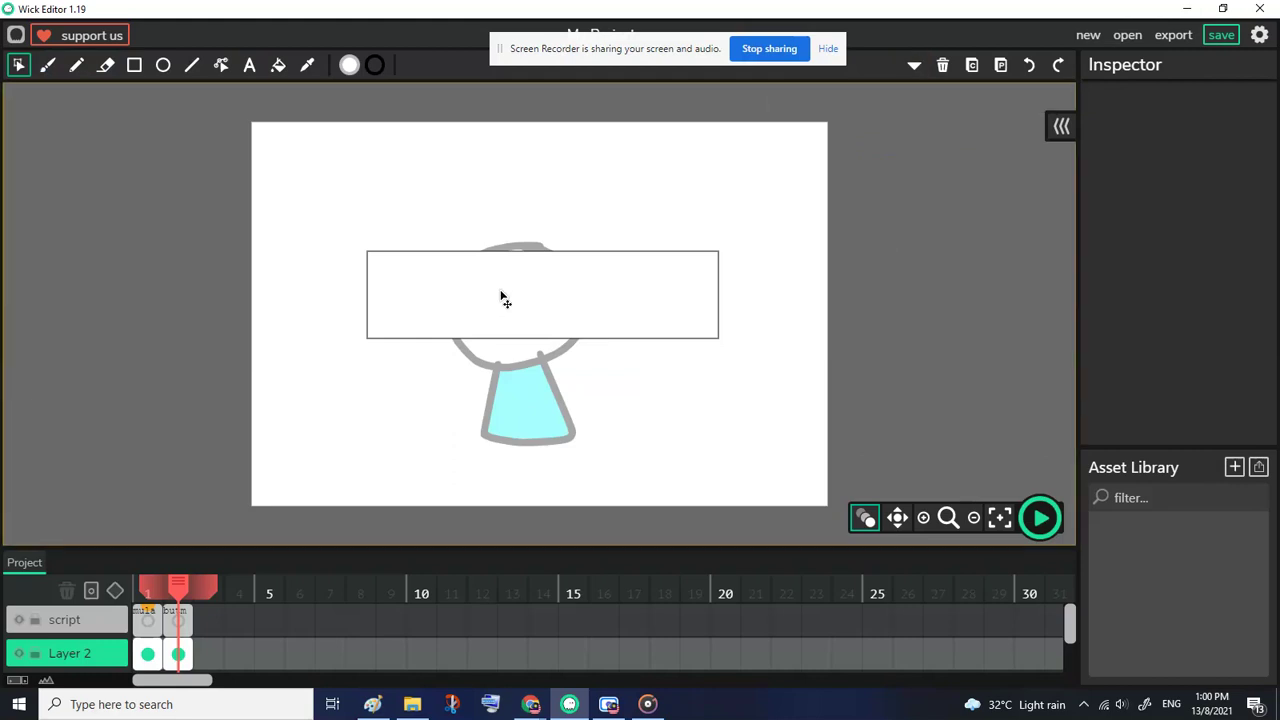
left_click(504, 298)
left_click(1160, 274)
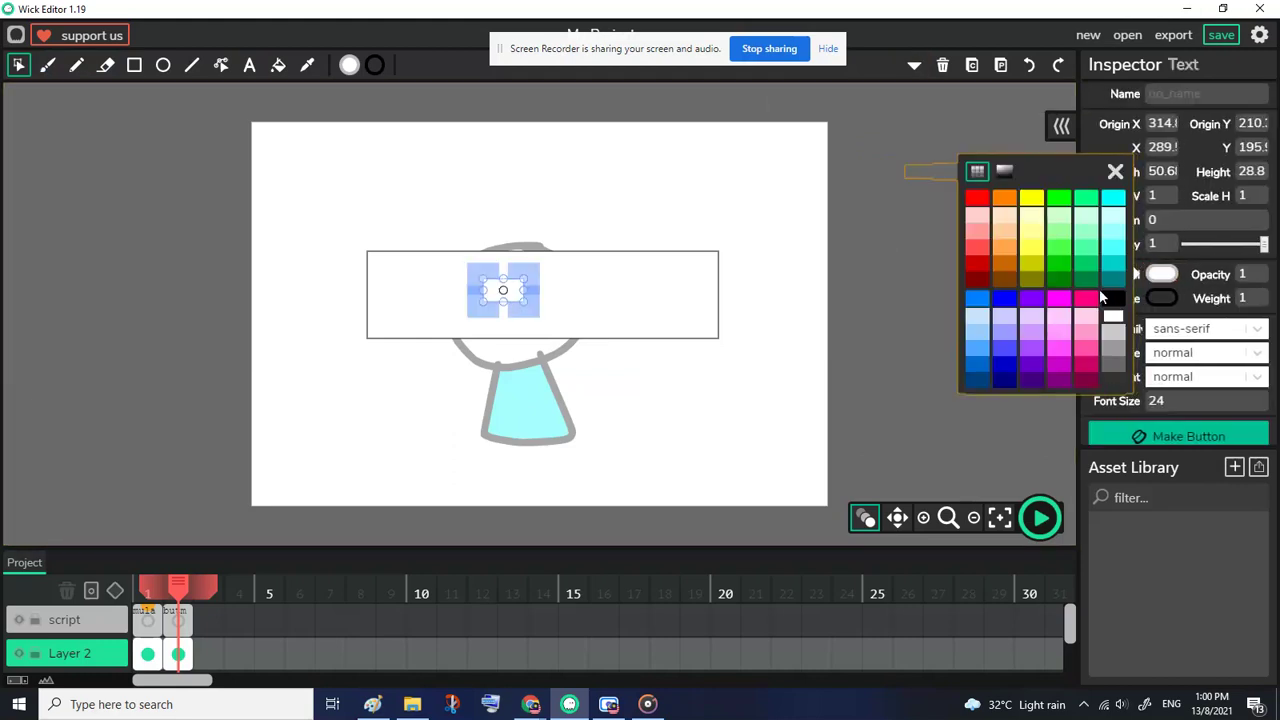
left_click(1113, 197)
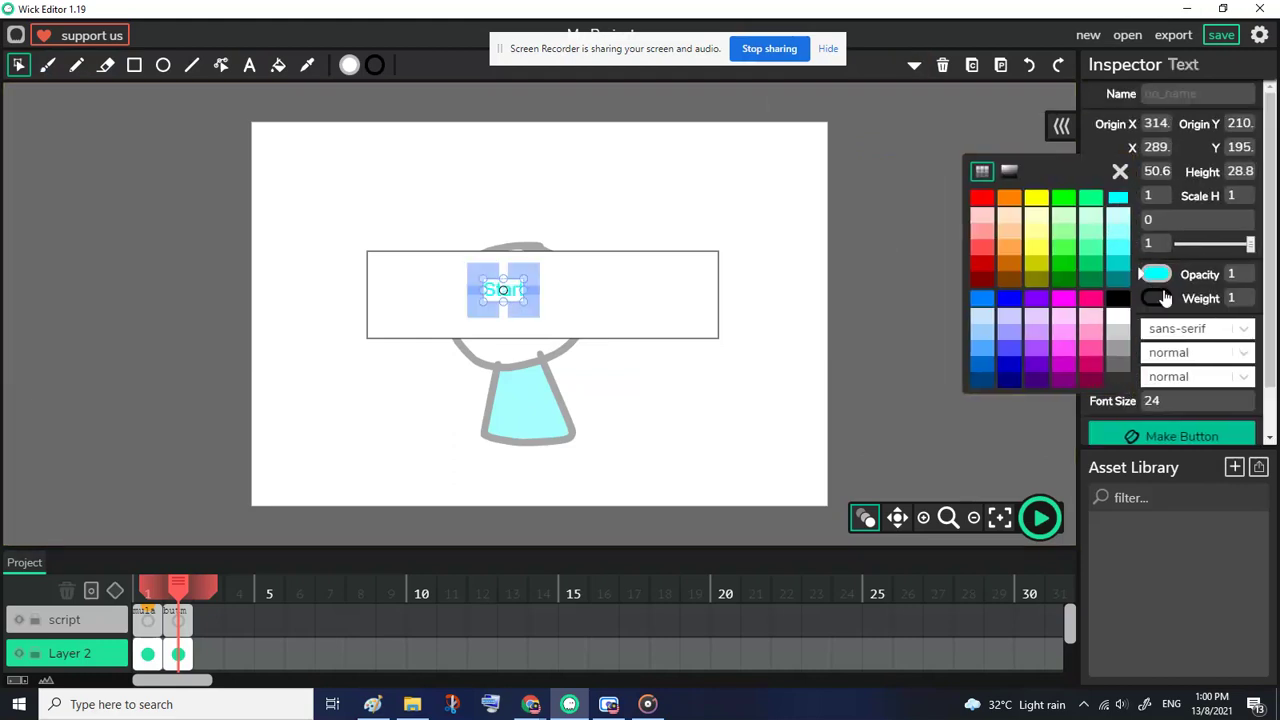
left_click(1159, 297)
left_click(1113, 222)
left_click(1115, 195)
left_click_drag(522, 297, 586, 351)
left_click(597, 434)
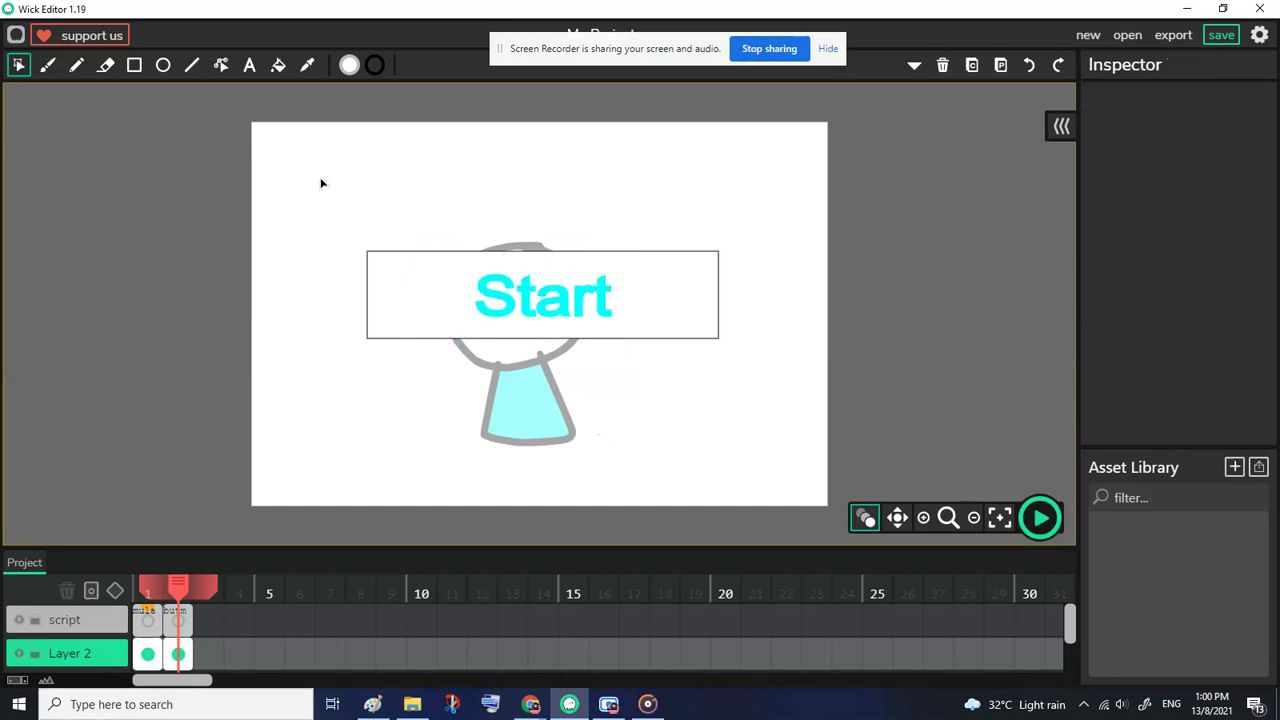
- Convert the rectangle and the "Start" text together into a single clip
left_click_drag(587, 288, 814, 392)
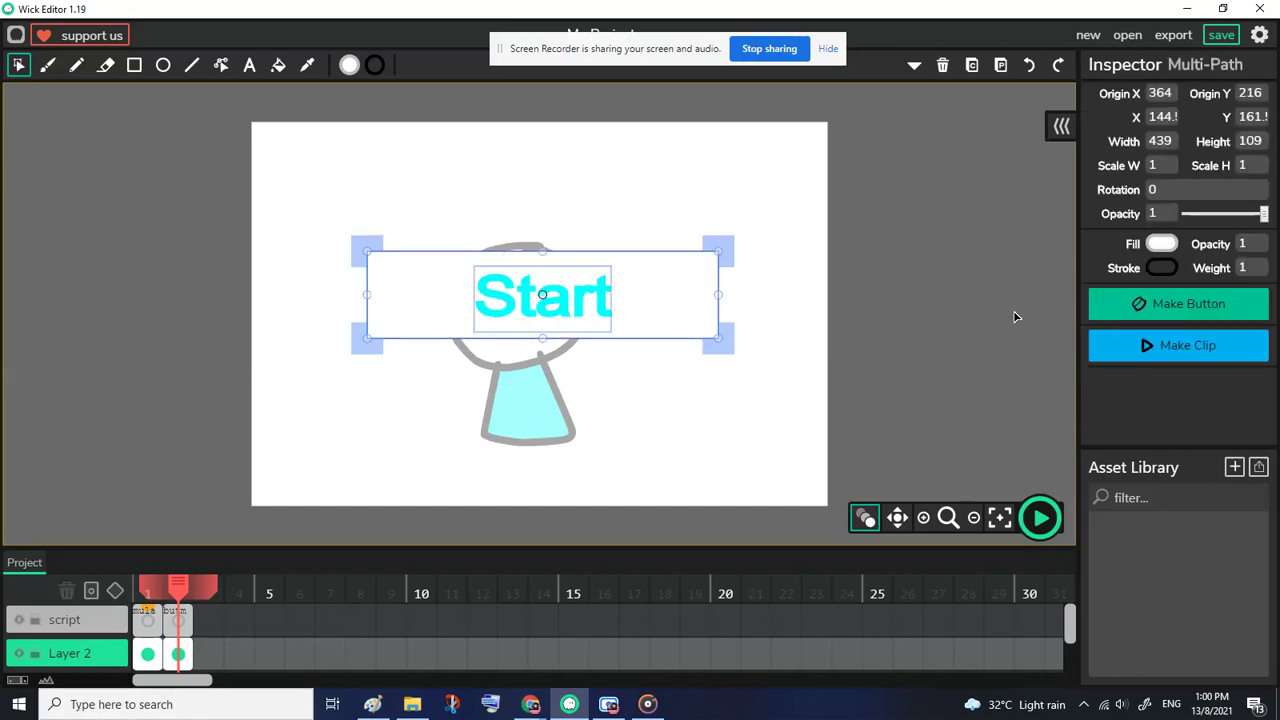
left_click(1186, 350)
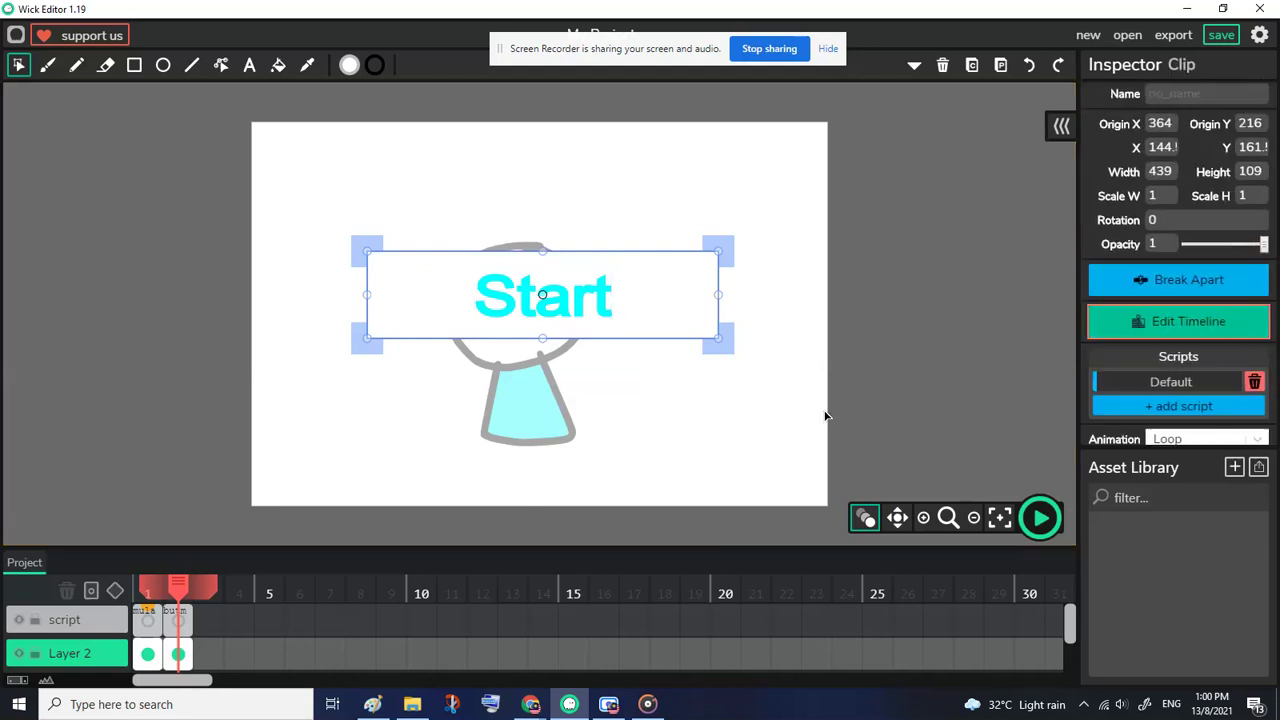
left_click(789, 417)
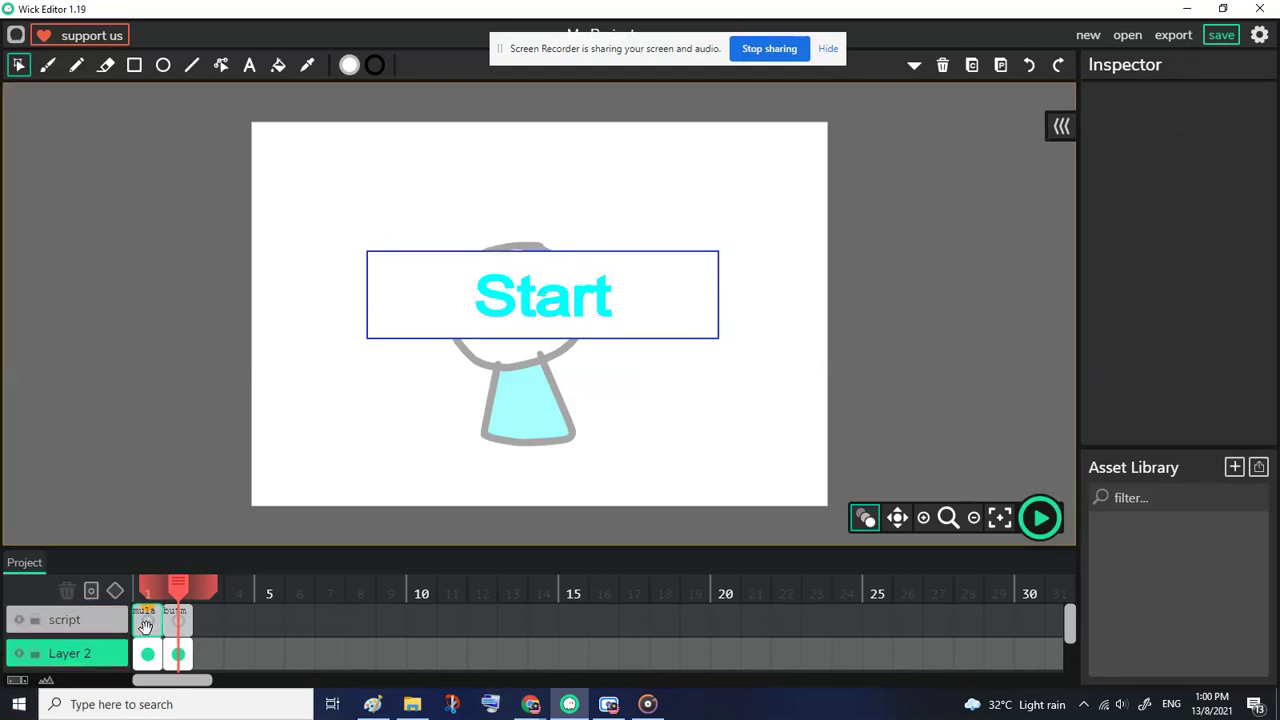
- Preview the project twice from frame 1, testing the character's jump to the "butm" frame each time, and stop playback
left_click(147, 620)
left_click(1040, 518)
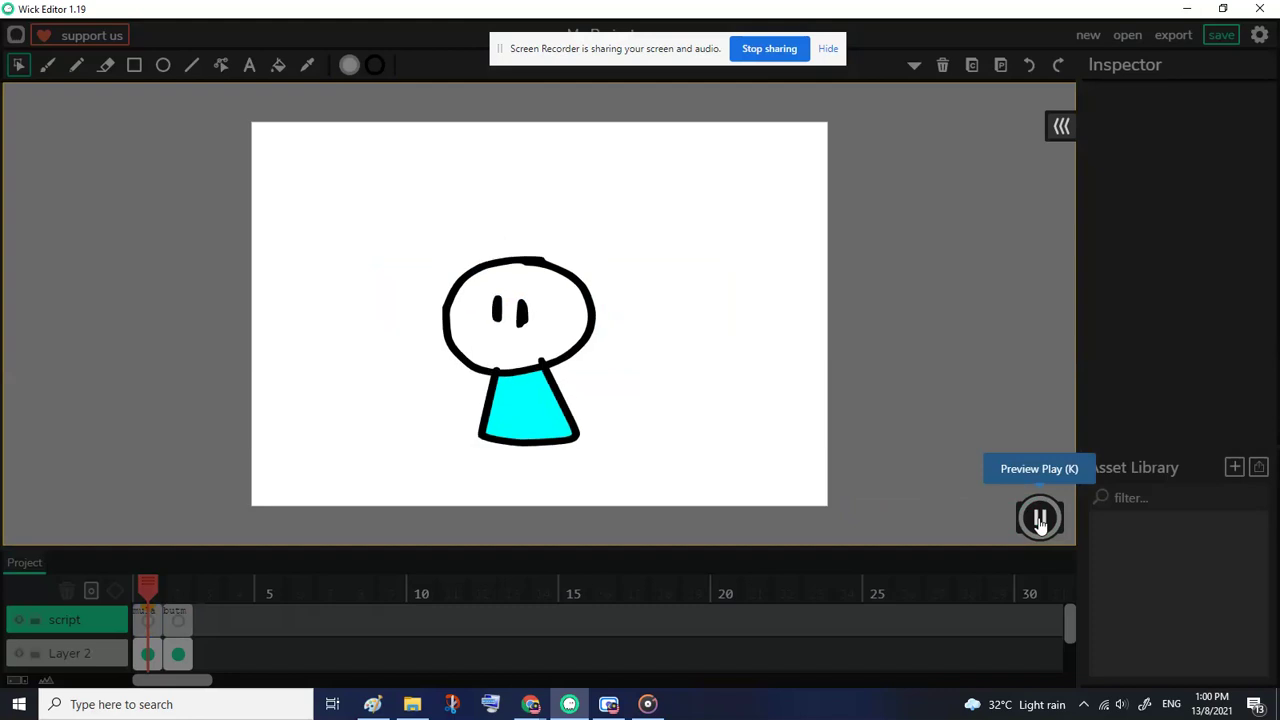
left_click(523, 395)
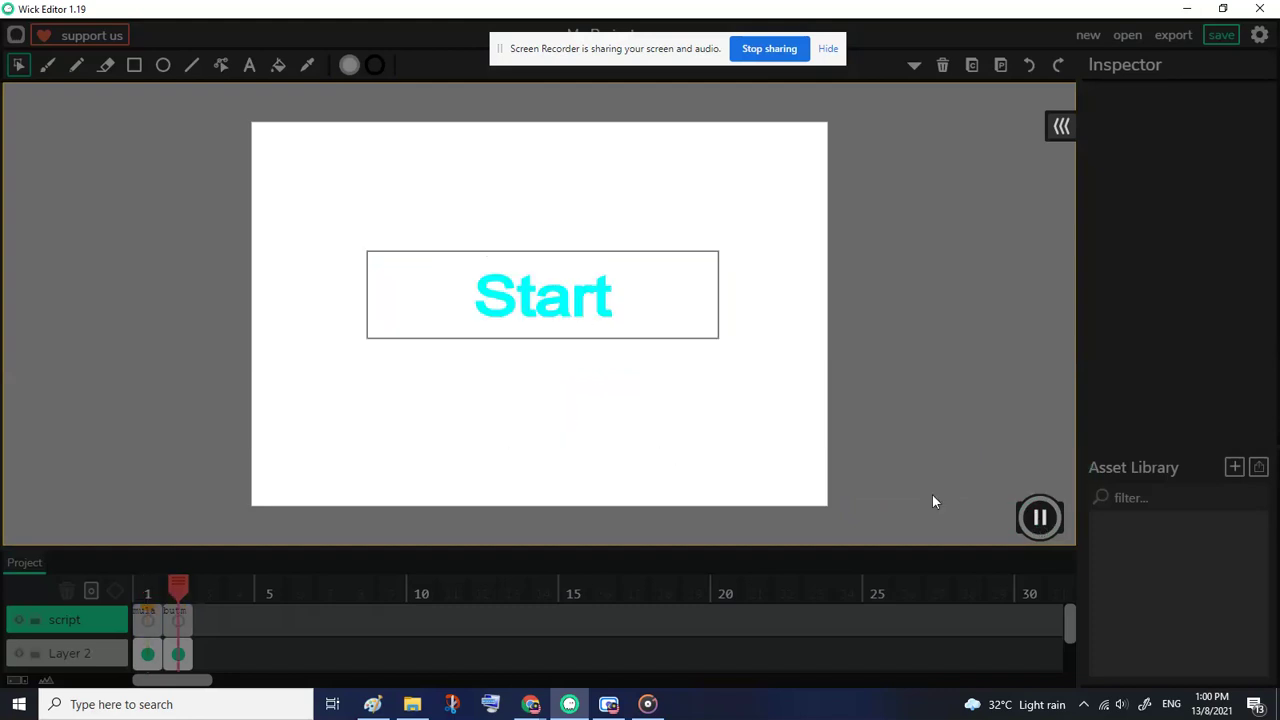
left_click(1040, 517)
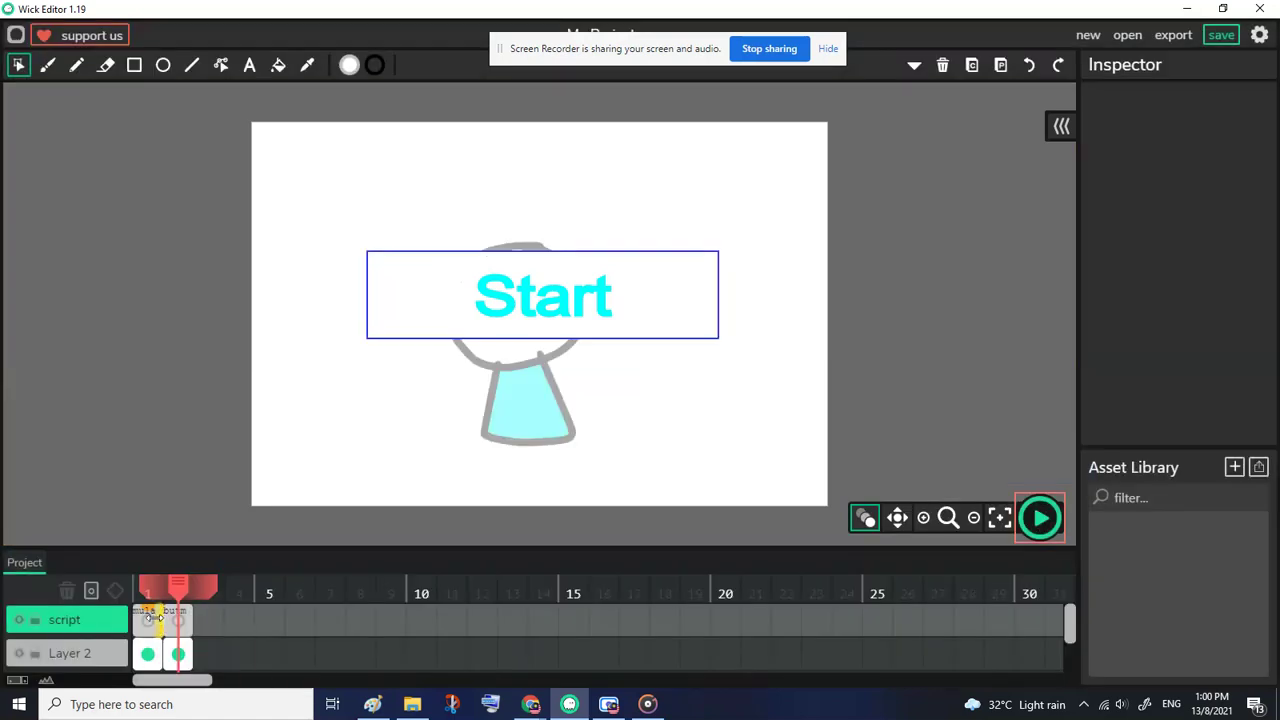
left_click(150, 620)
left_click(1040, 517)
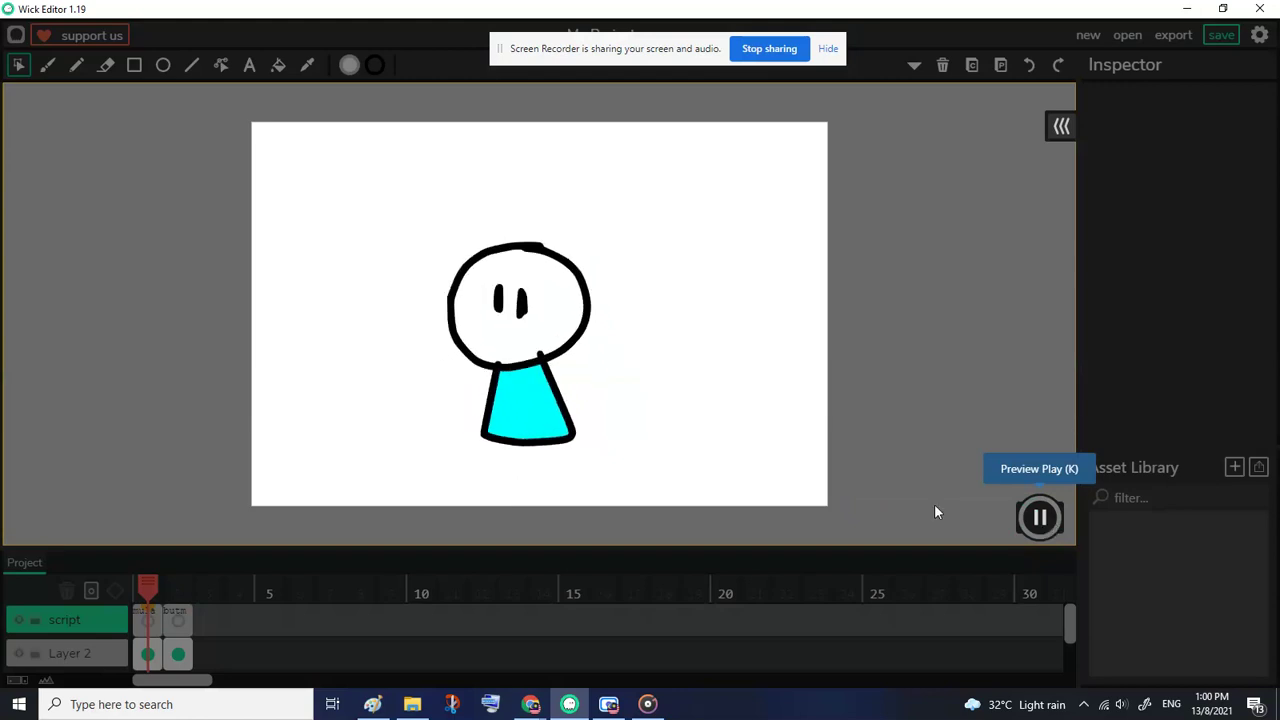
left_click(528, 422)
left_click(1053, 524)
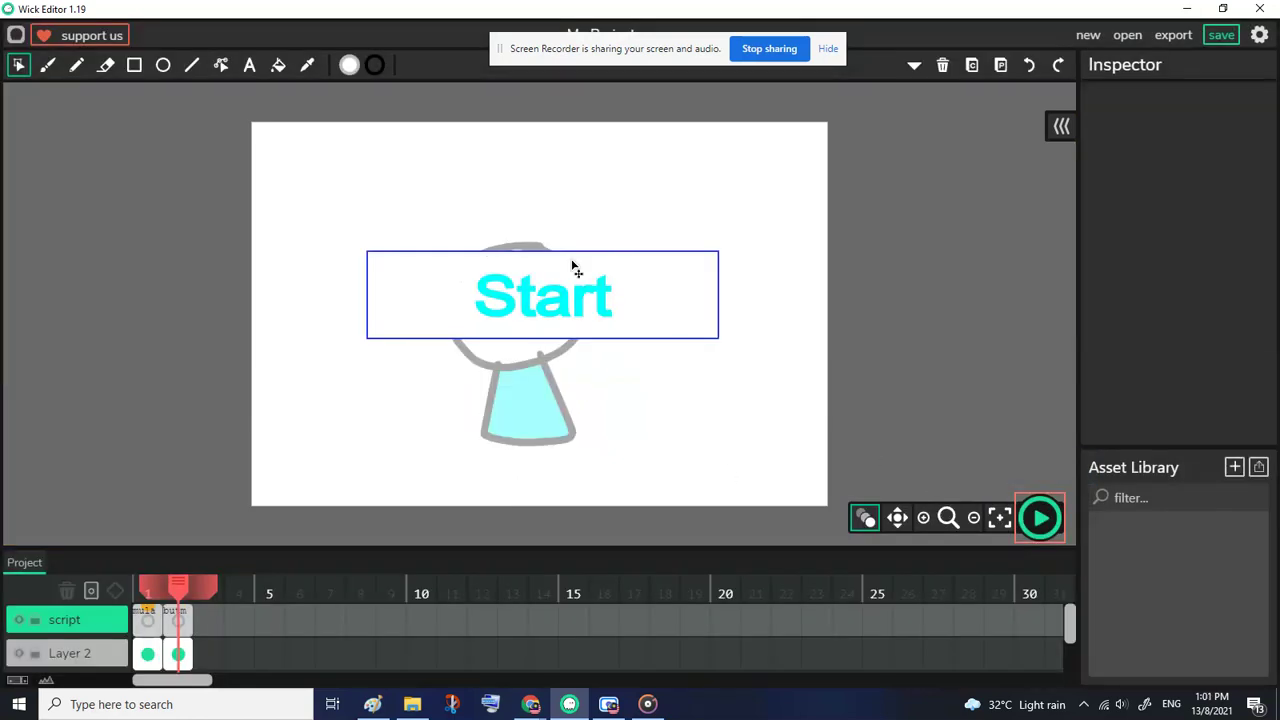